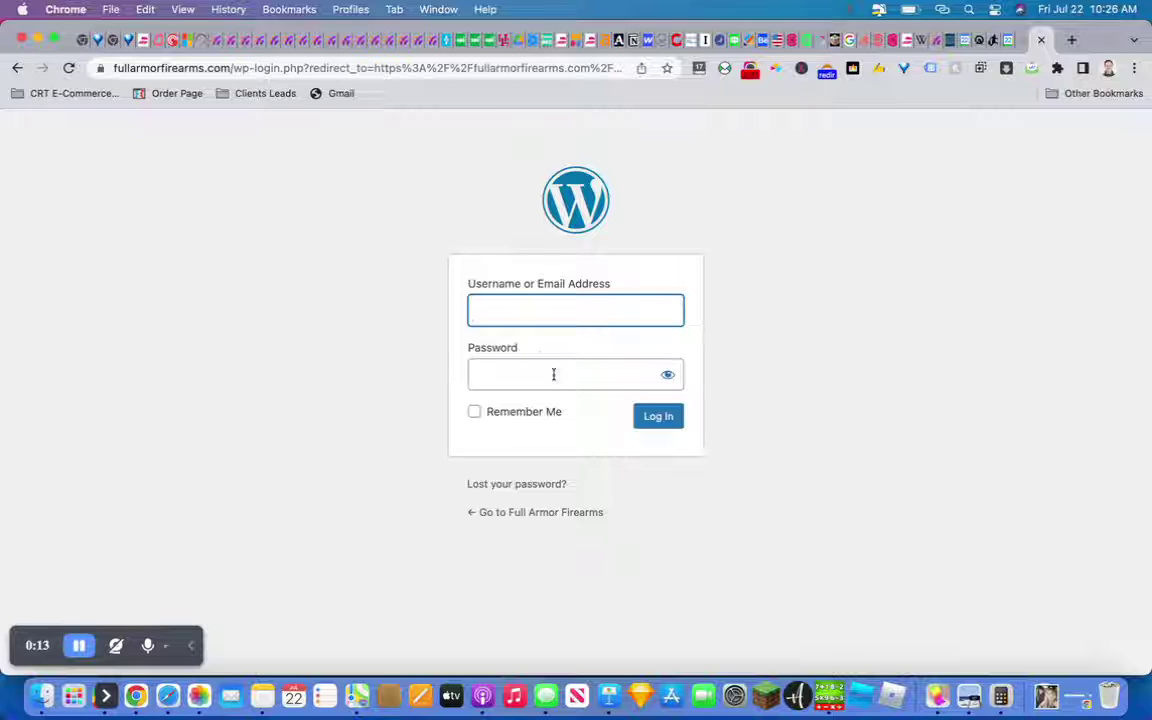
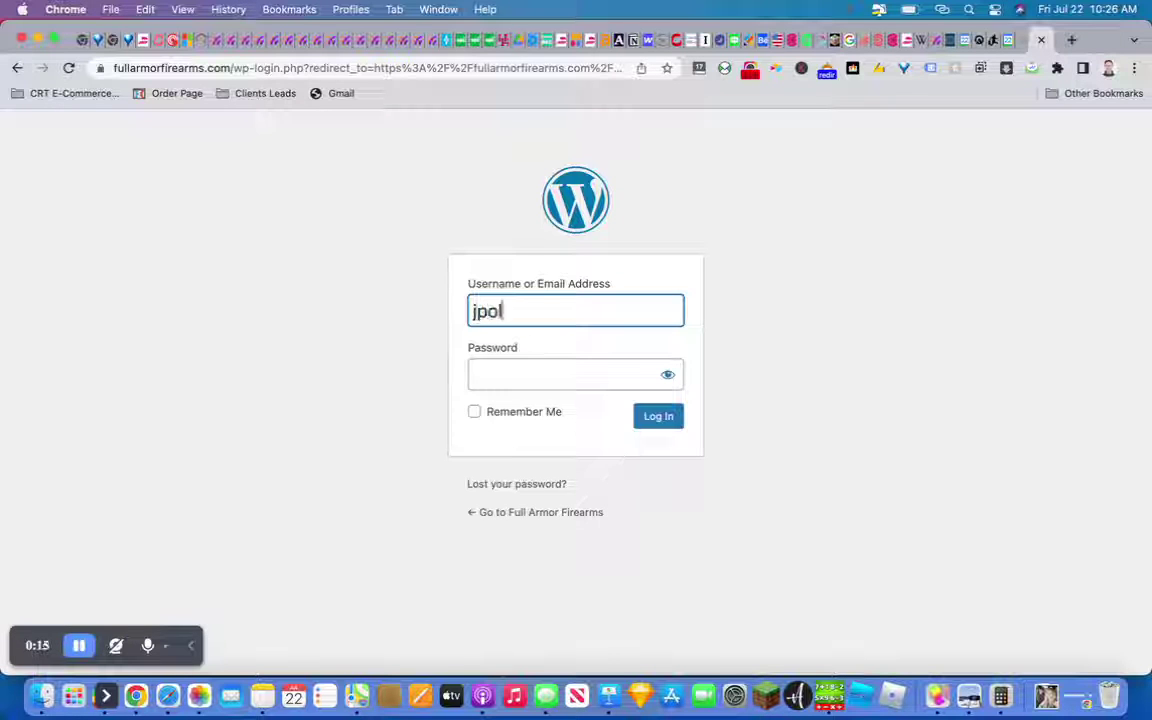
Enter the admin username and password, check the login page address, and log in
key(Tab)
text(••••••••••)
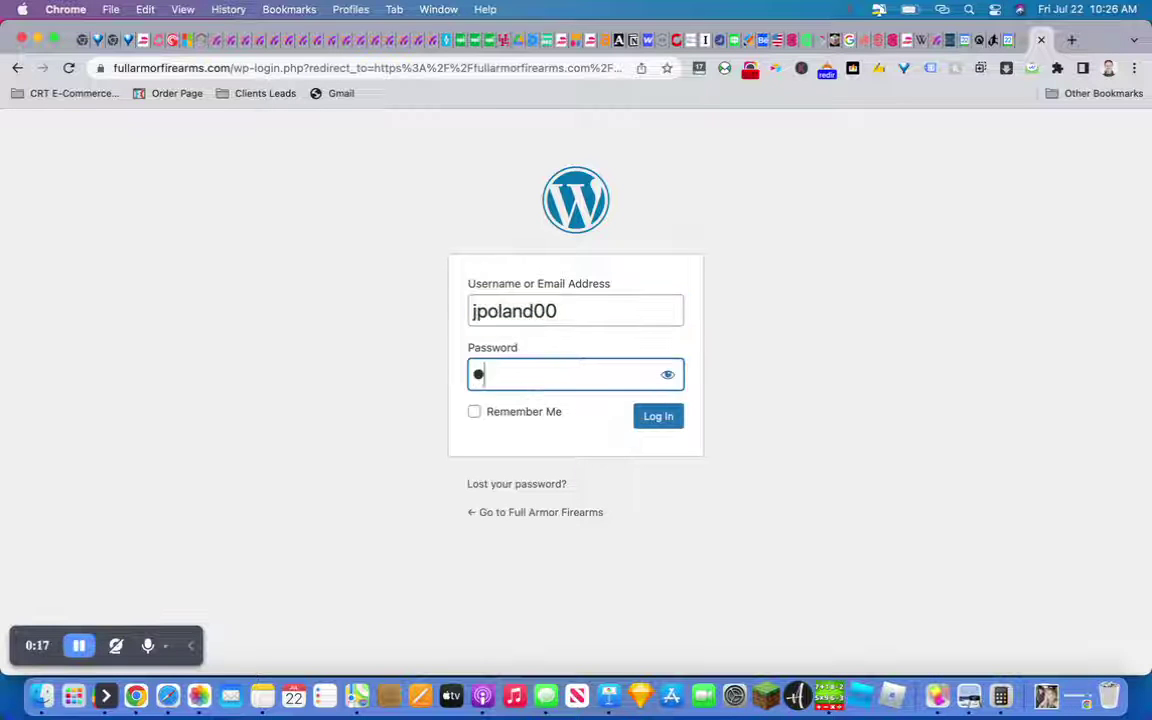
text(••)
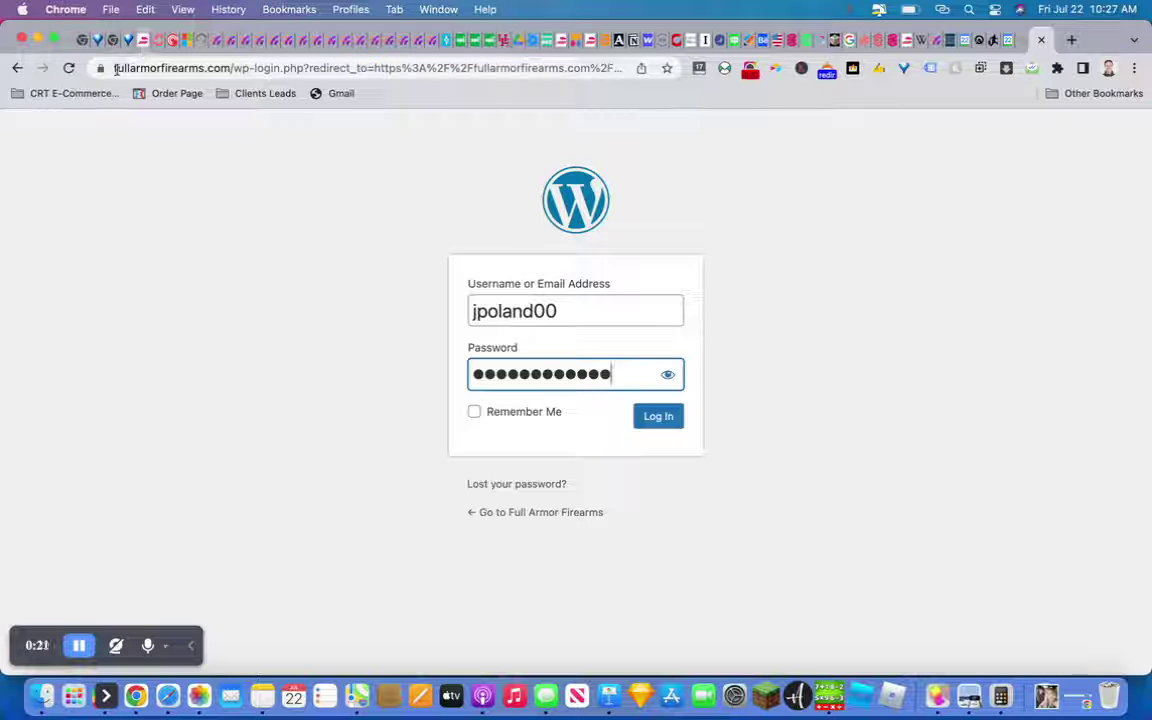
click(217, 62)
drag(173, 68, 105, 68)
click(306, 75)
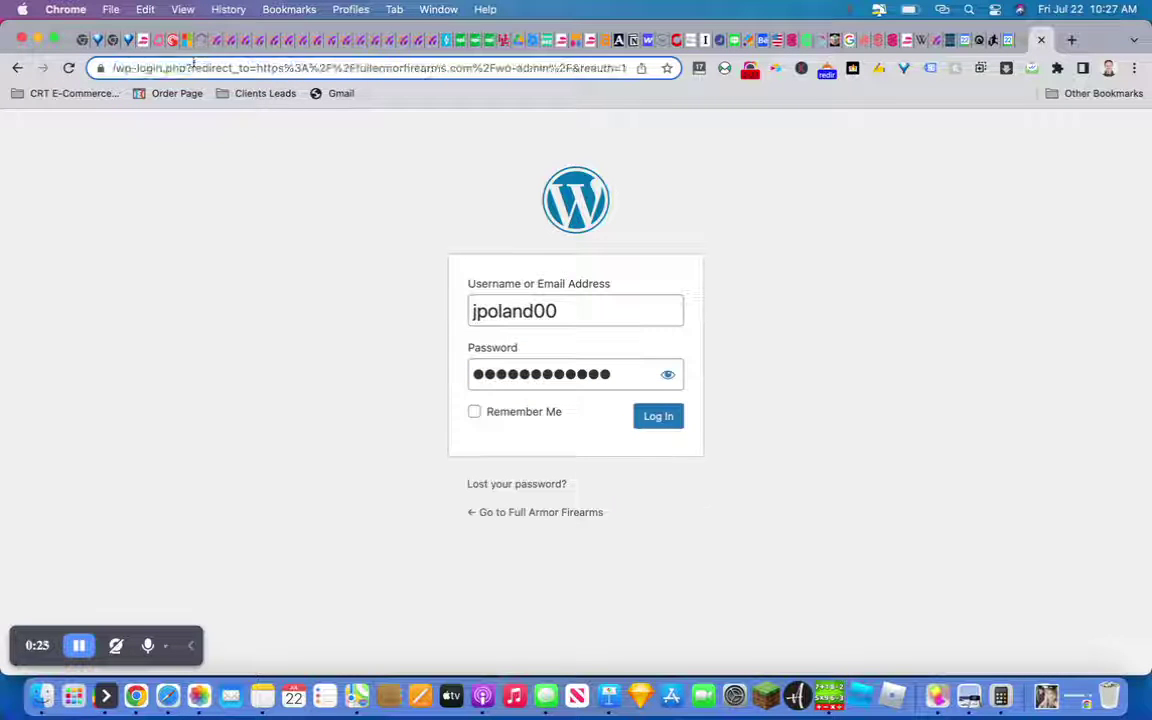
drag(150, 68, 118, 72)
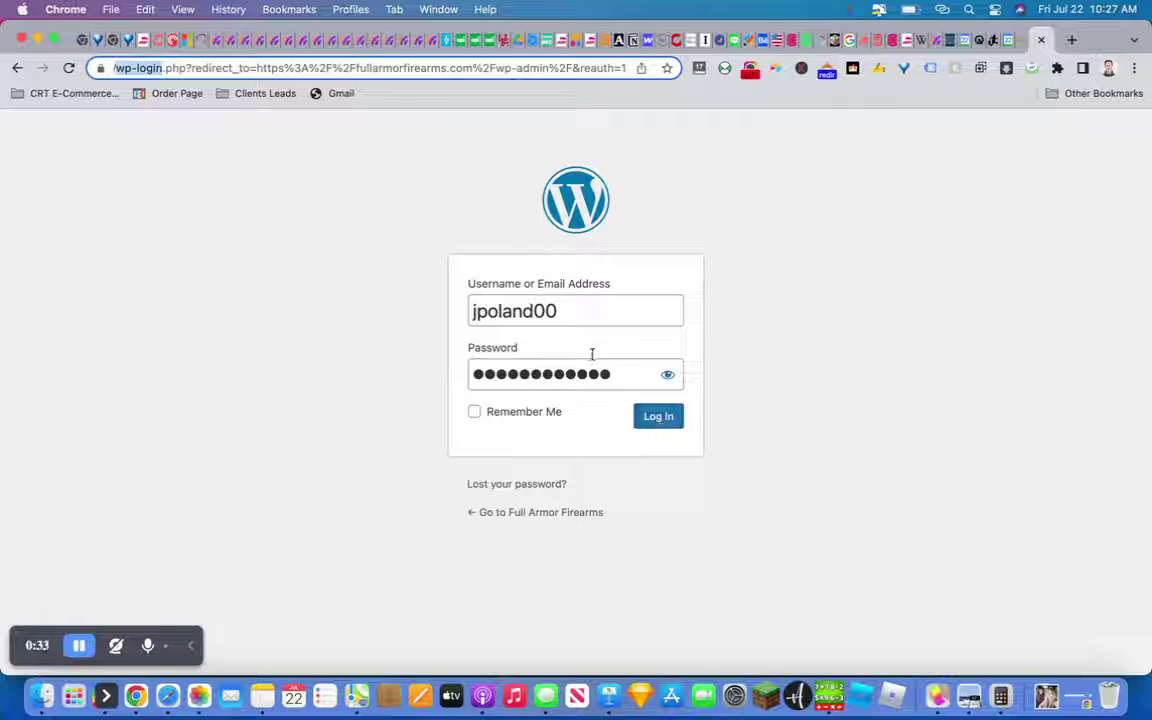
click(663, 427)
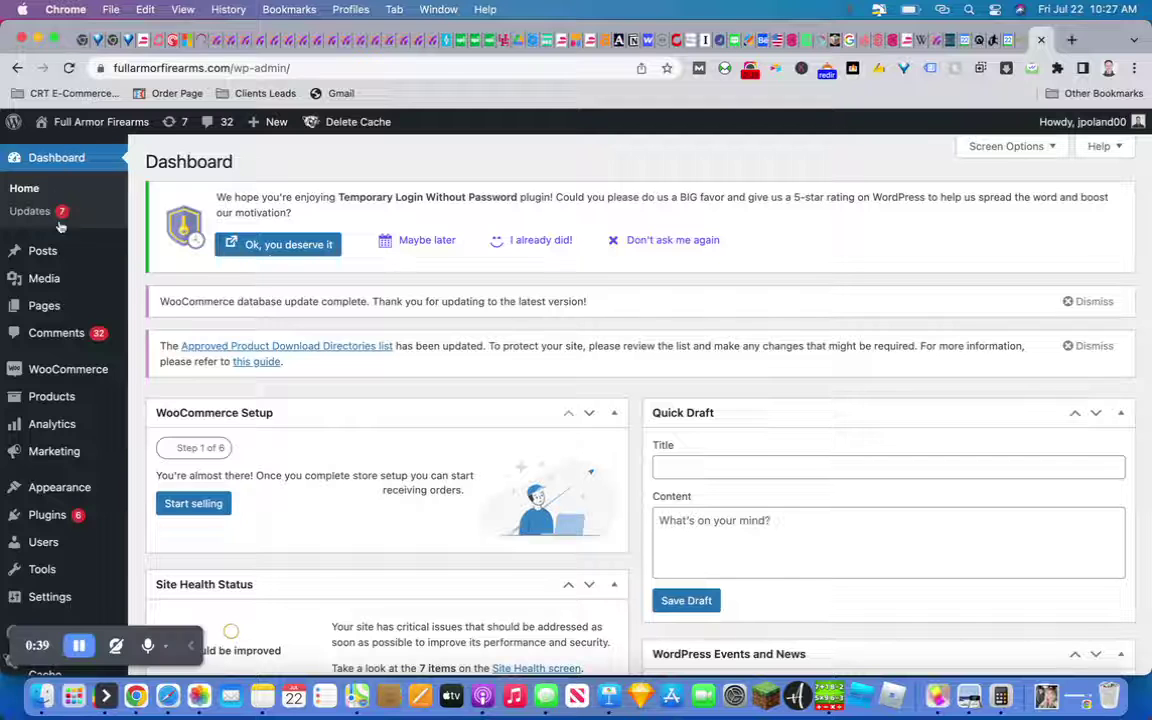
mouse_move(35, 370)
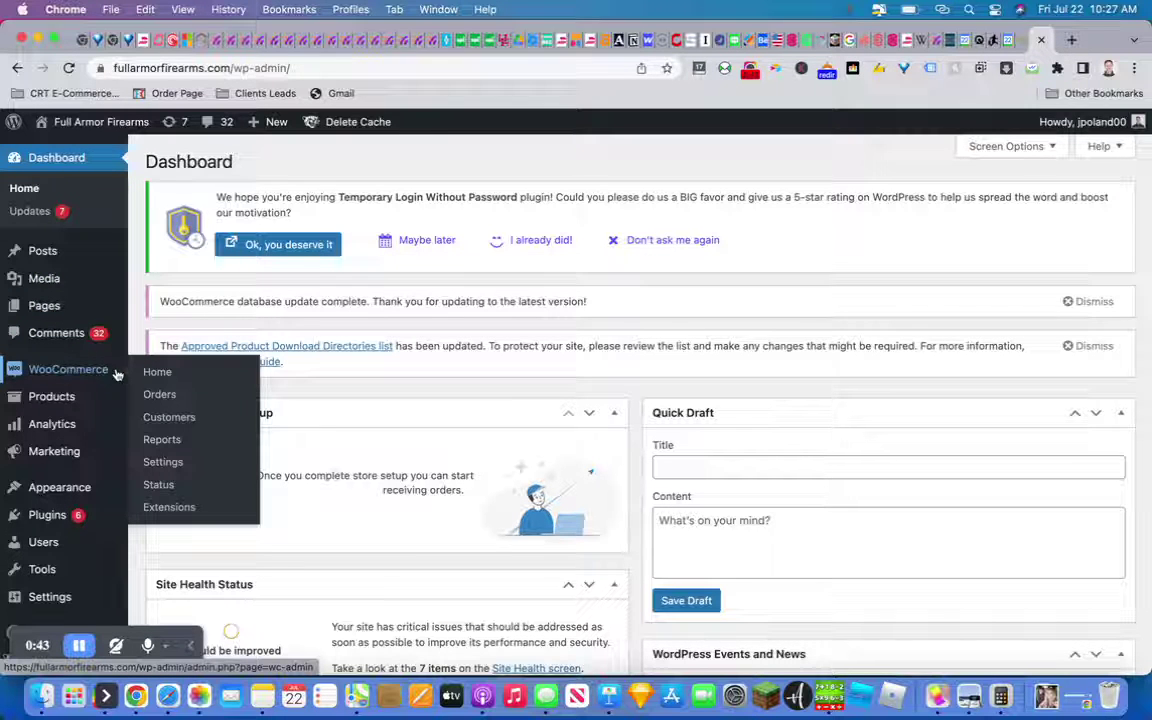
mouse_move(57, 399)
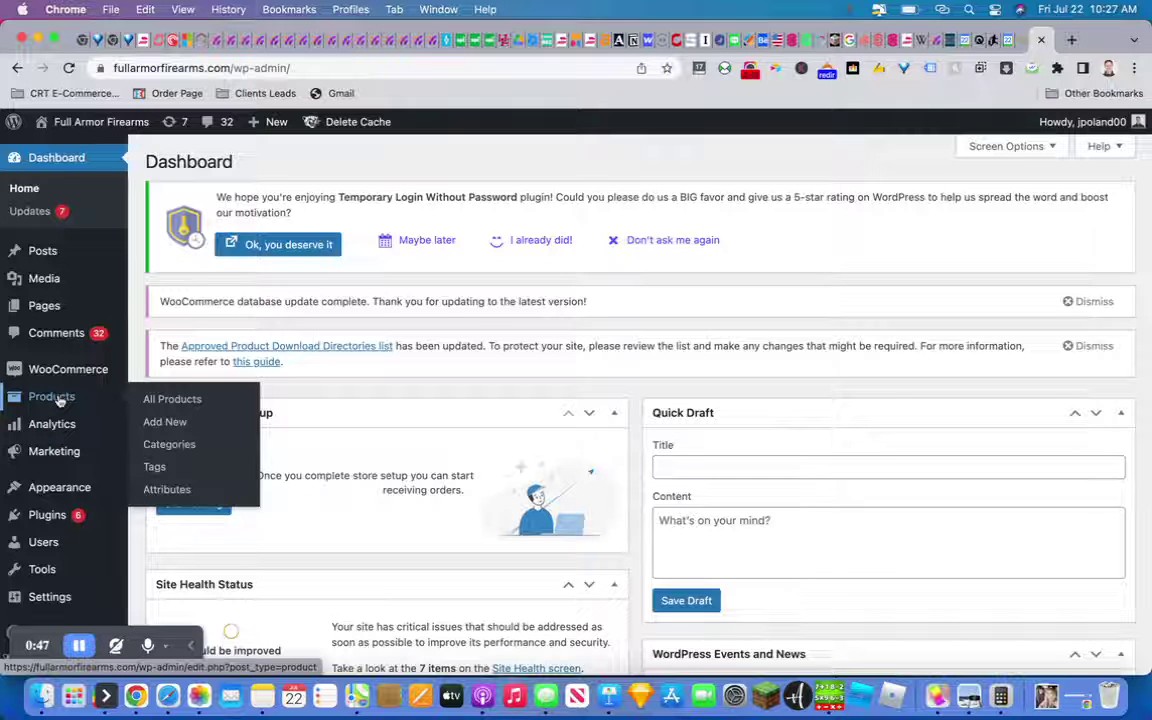
mouse_move(53, 452)
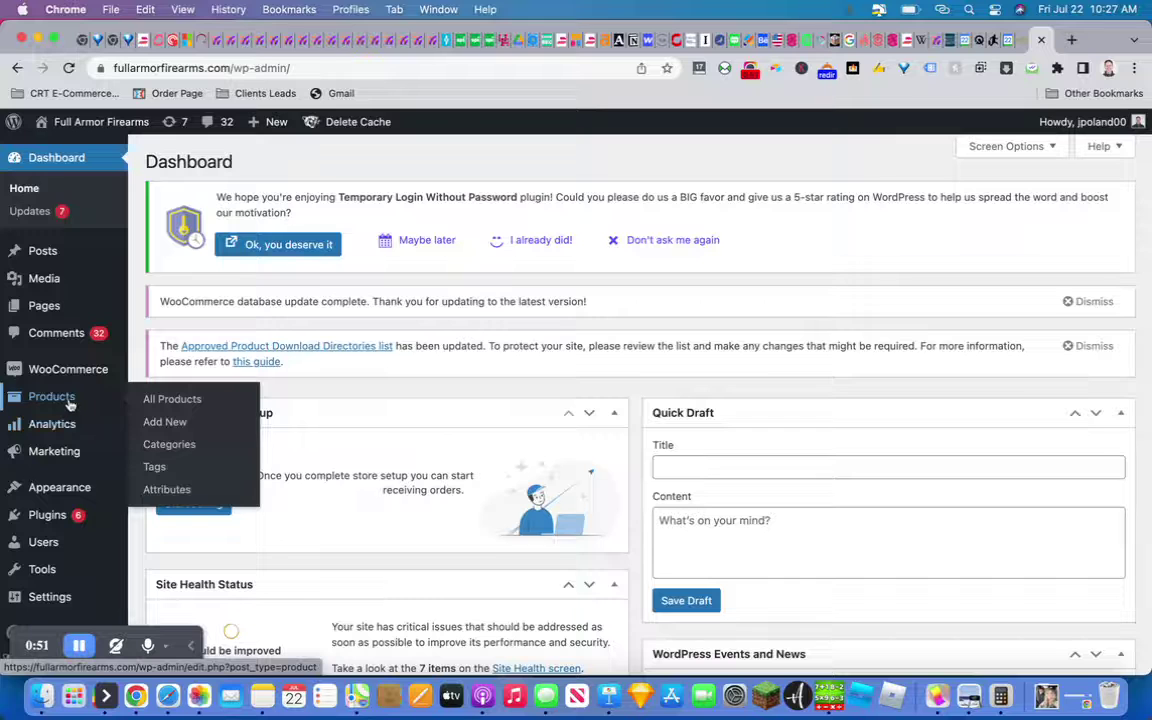
mouse_move(76, 375)
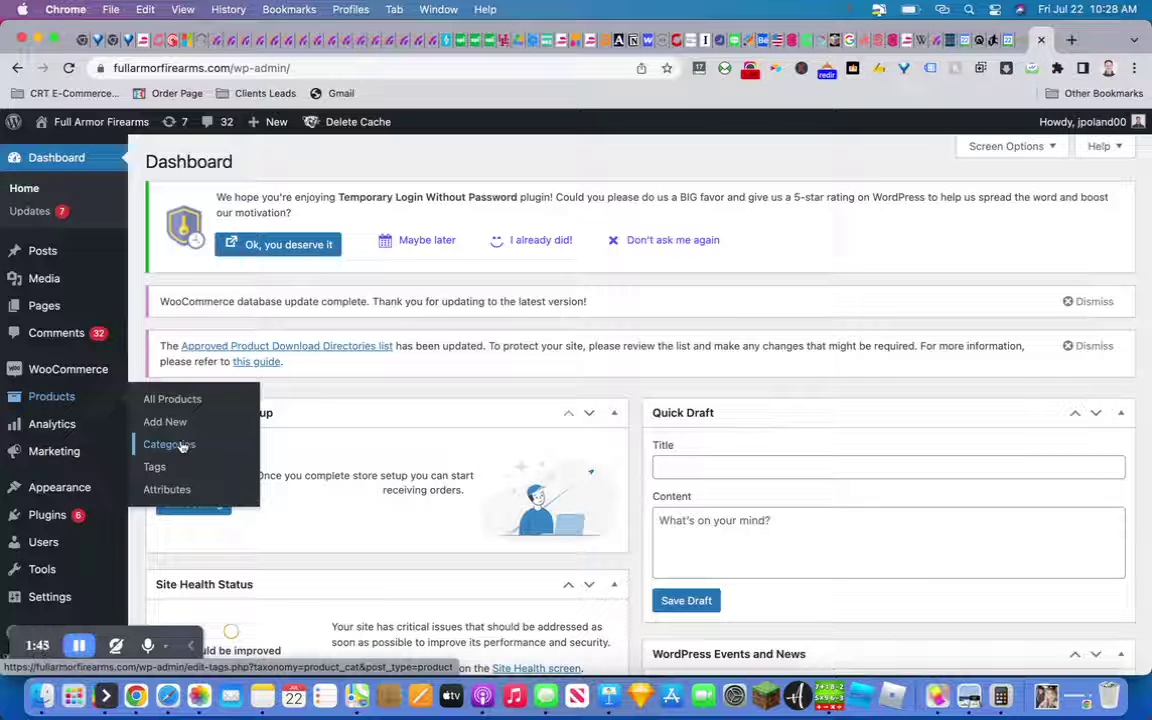
Open Products > Categories and scroll through Pistols, Customs, Revolvers, Rifles and Shotguns
click(182, 447)
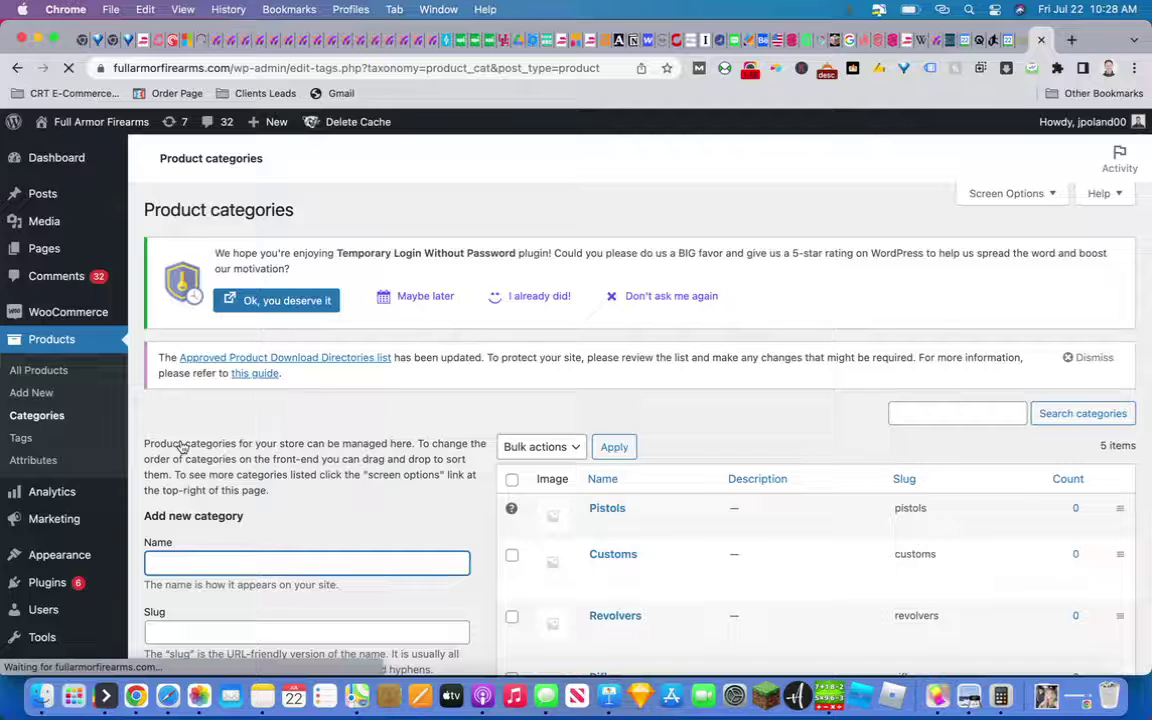
scroll(476, 461, down, 4)
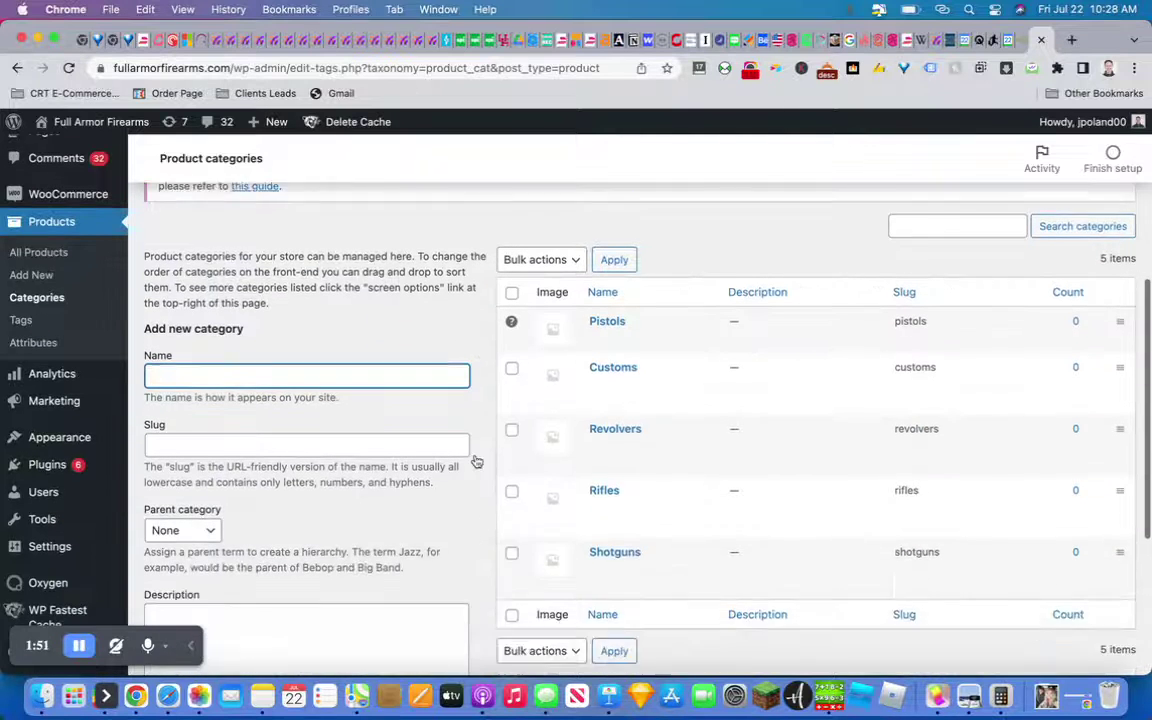
scroll(476, 461, down, 1)
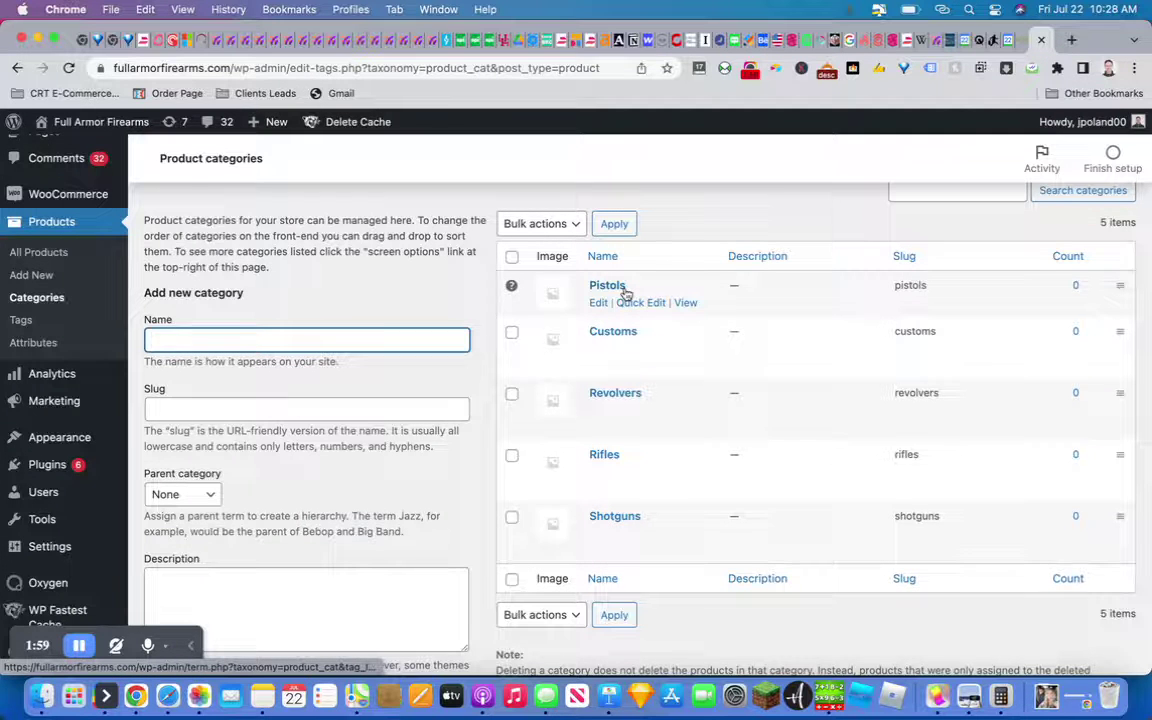
scroll(625, 292, up, 3)
scroll(625, 292, down, 3)
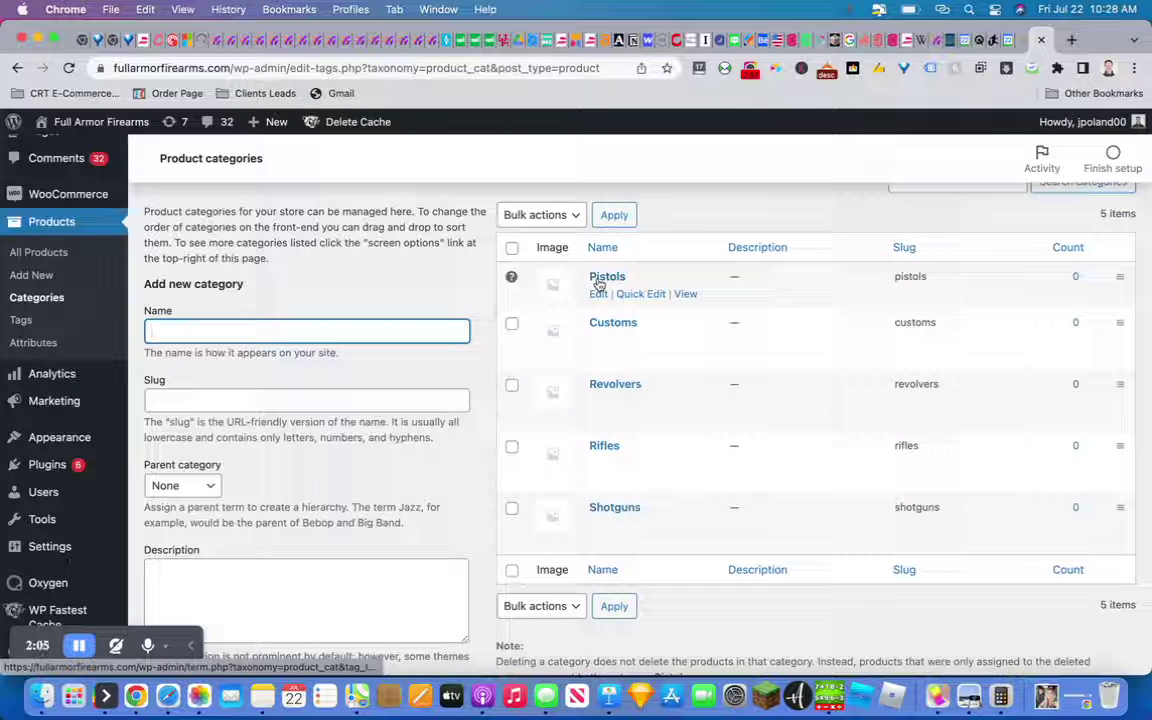
scroll(411, 357, up, 1)
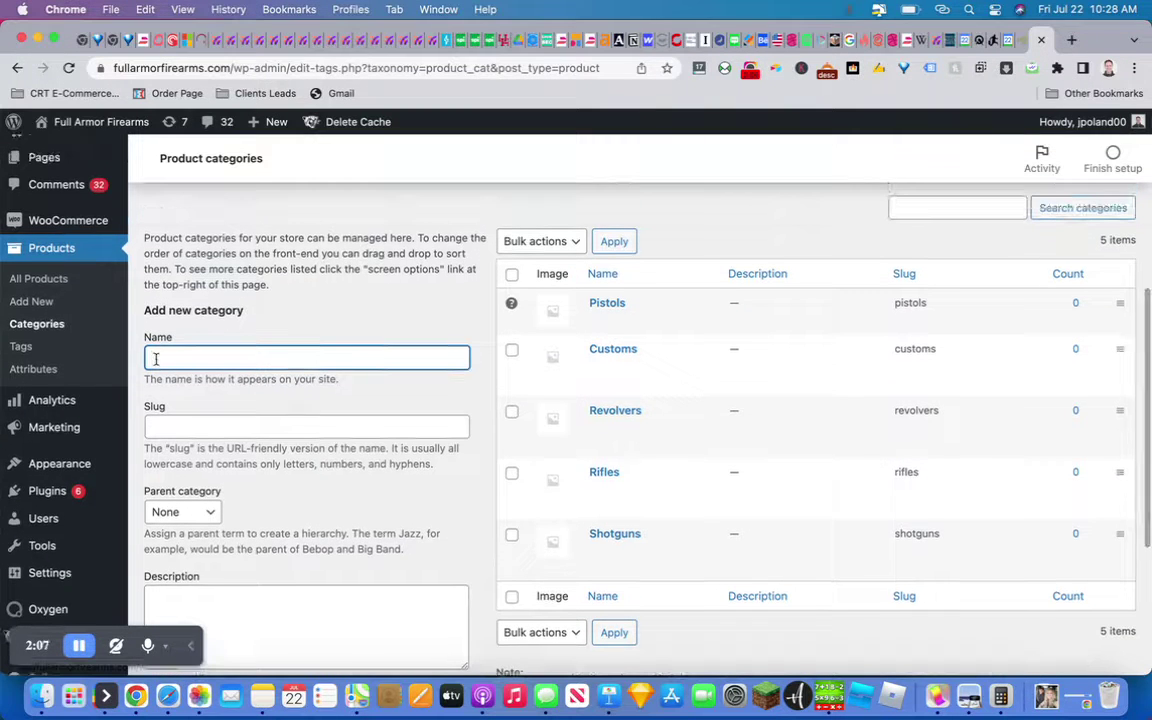
text(pparel)
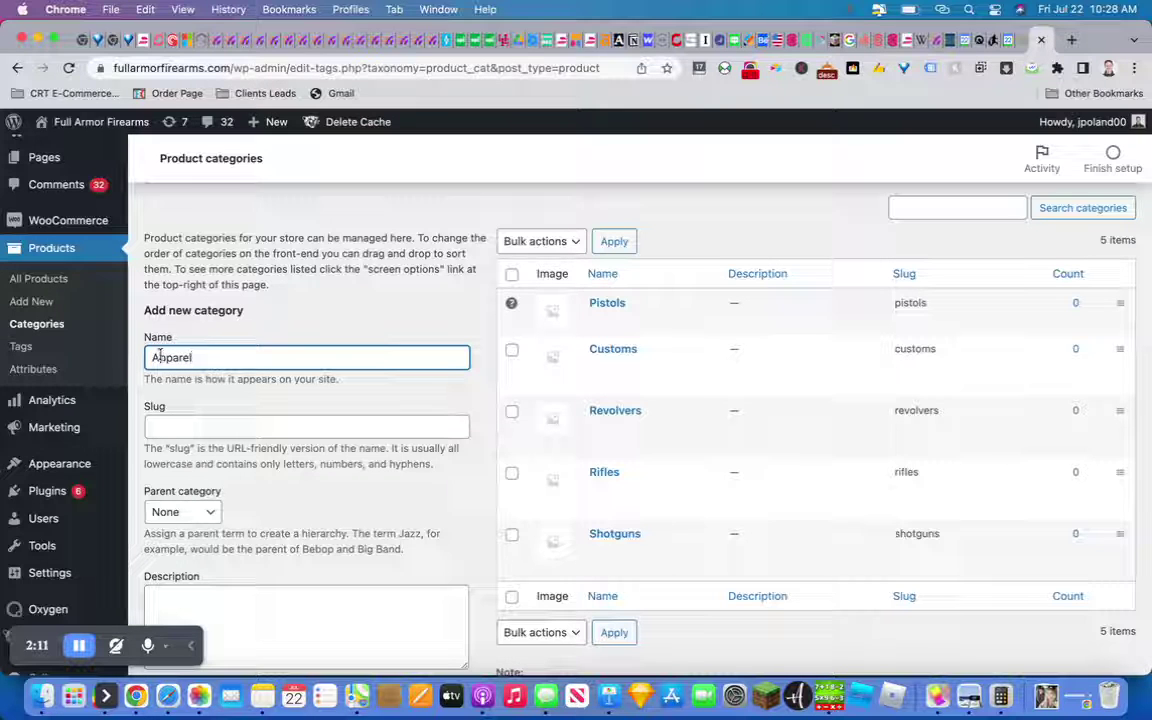
key(BackSpace)
key(BackSpace)
key(BackSpace)
key(BackSpace)
key(BackSpace)
key(BackSpace)
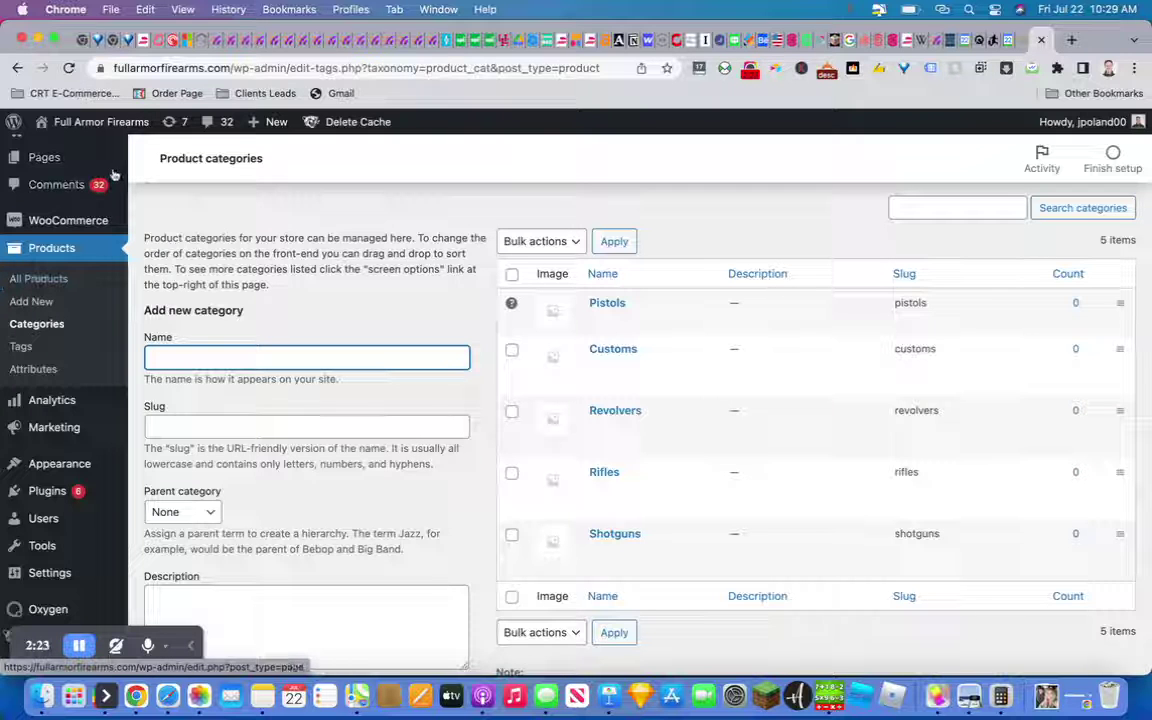
Use Visit Site to view the live homepage, scroll through it, then go to the Store page
mouse_move(105, 129)
click(52, 151)
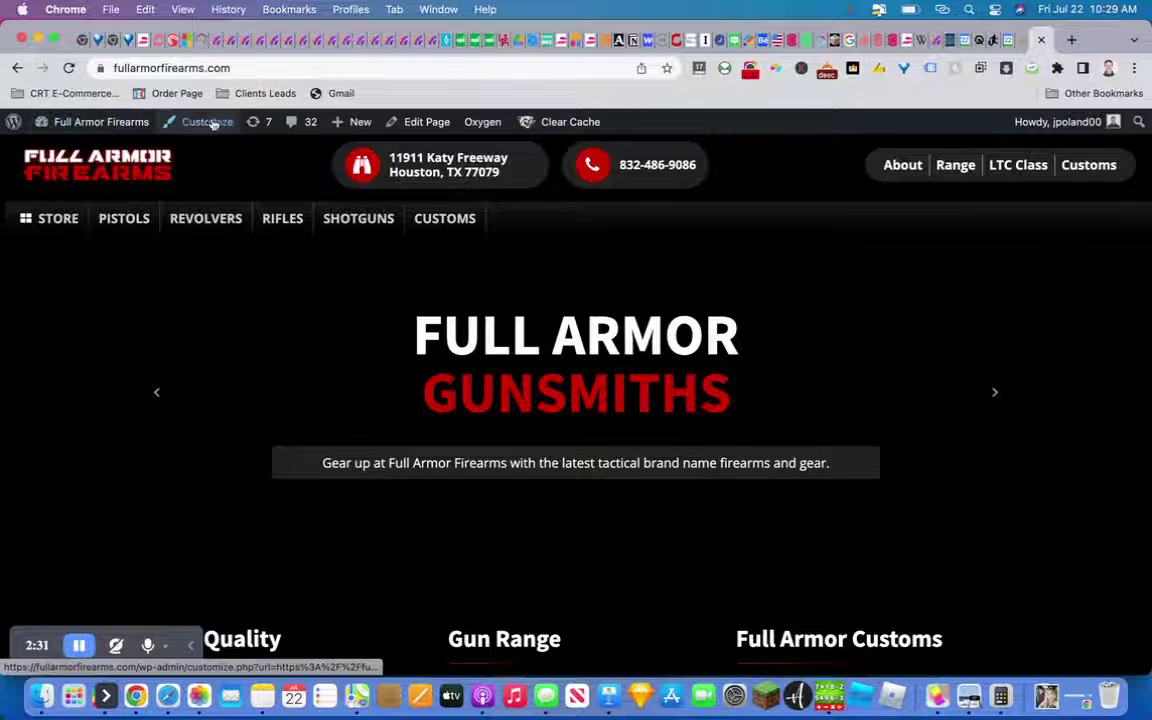
mouse_move(495, 130)
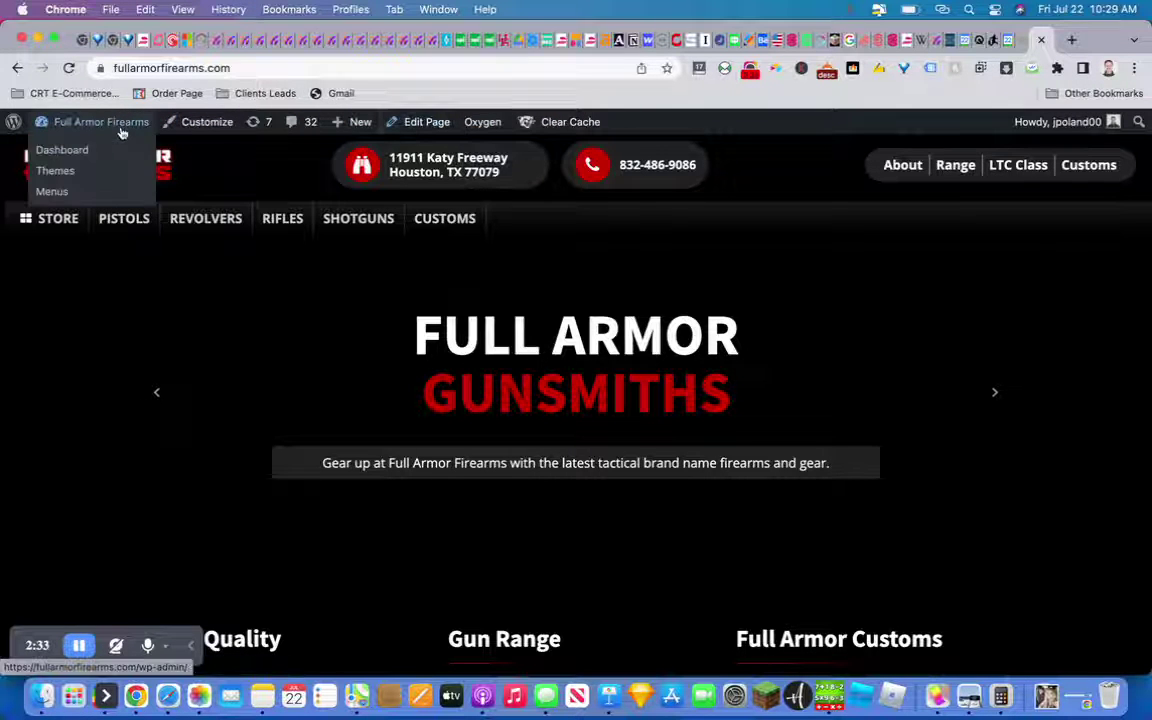
scroll(279, 398, down, 1)
scroll(279, 398, down, 10)
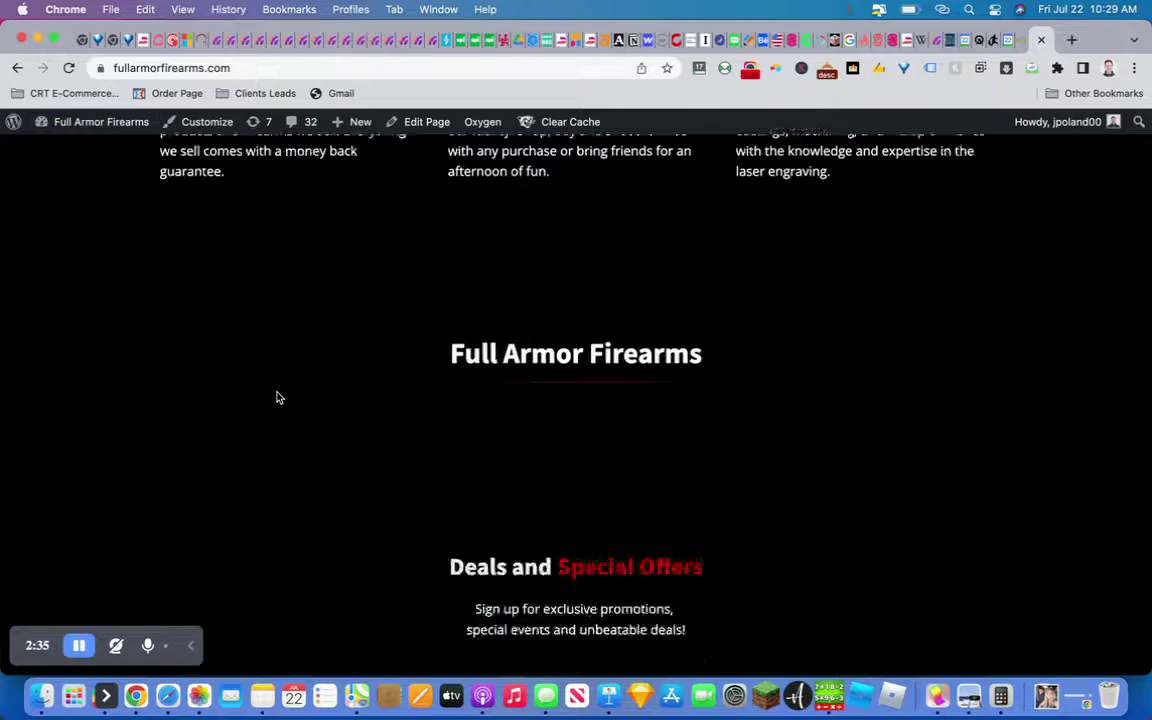
scroll(279, 398, up, 10)
scroll(278, 396, down, 4)
scroll(278, 396, down, 5)
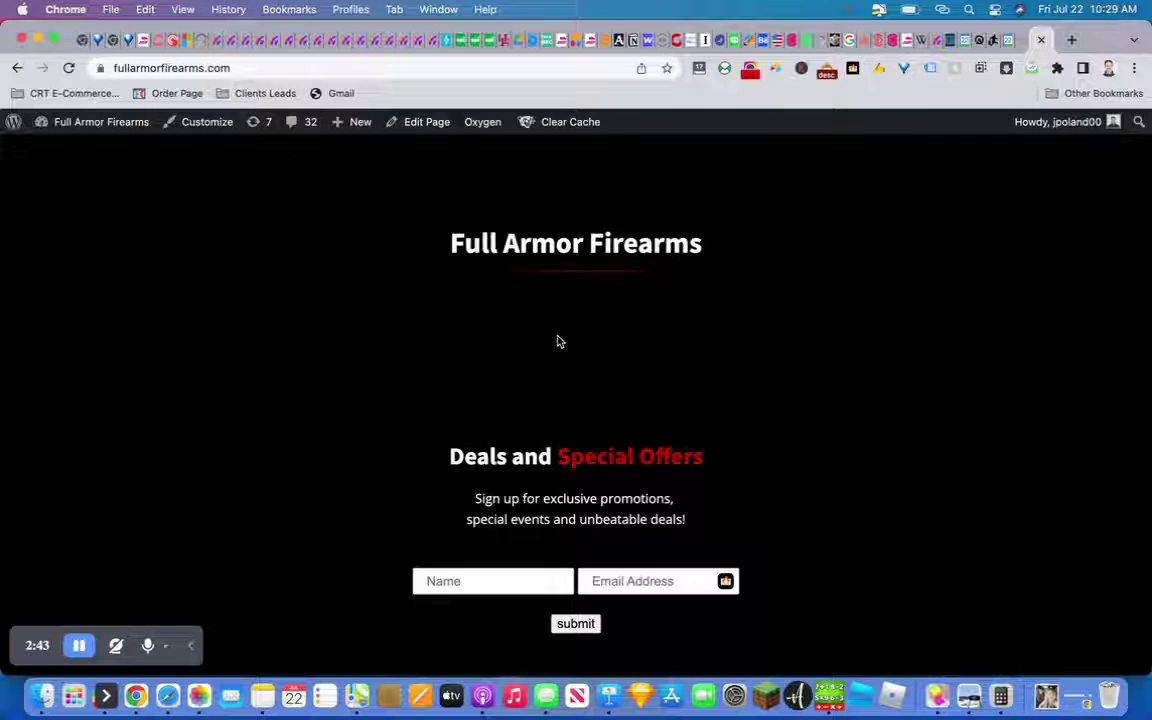
scroll(558, 340, up, 10)
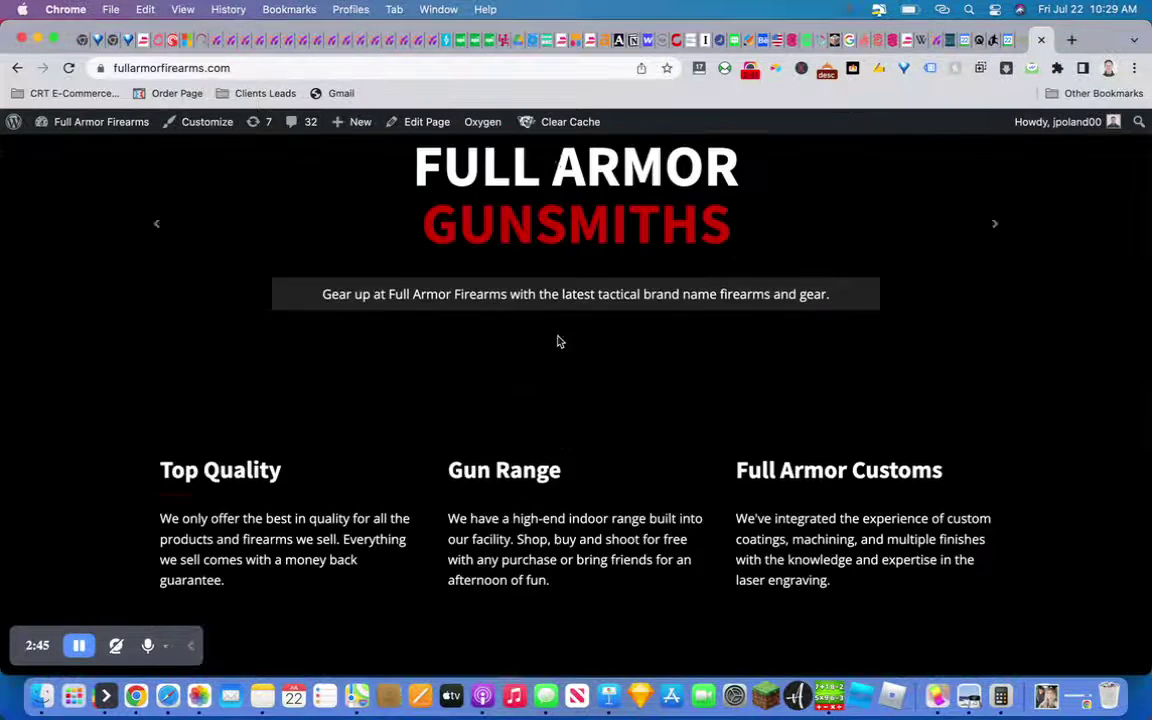
click(57, 220)
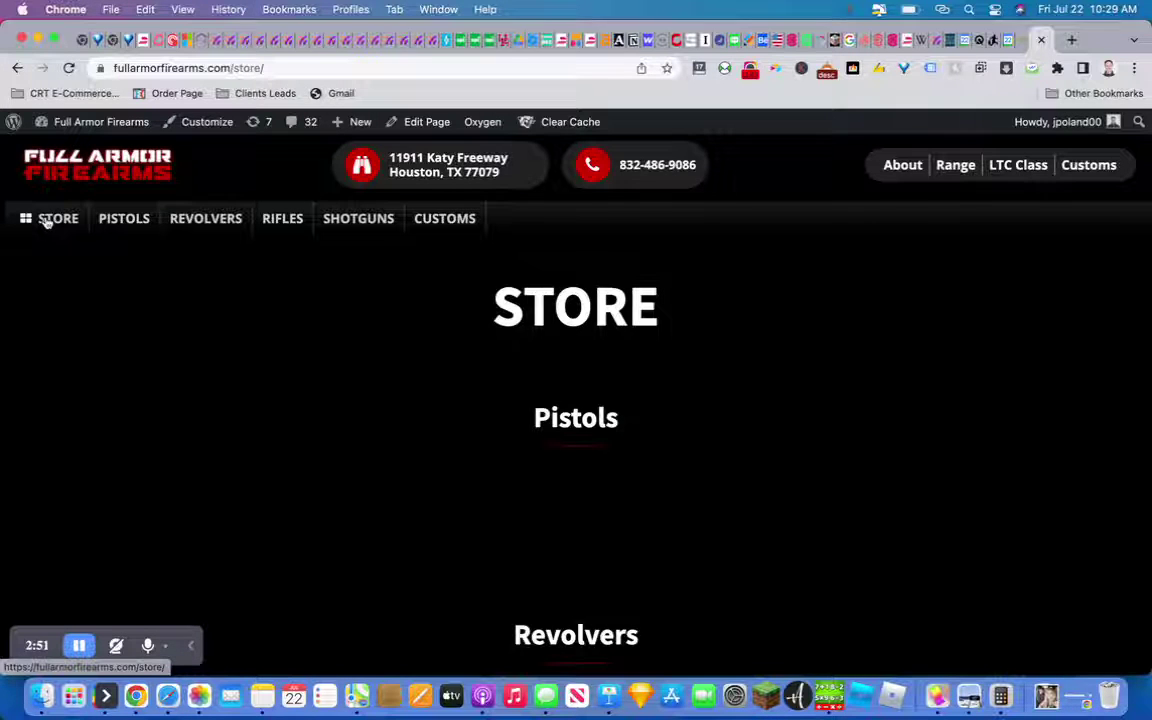
Browse the Store page and view the Pistols and Shotguns category pages
scroll(494, 432, down, 1)
scroll(494, 432, down, 4)
scroll(494, 432, down, 20)
scroll(494, 432, up, 20)
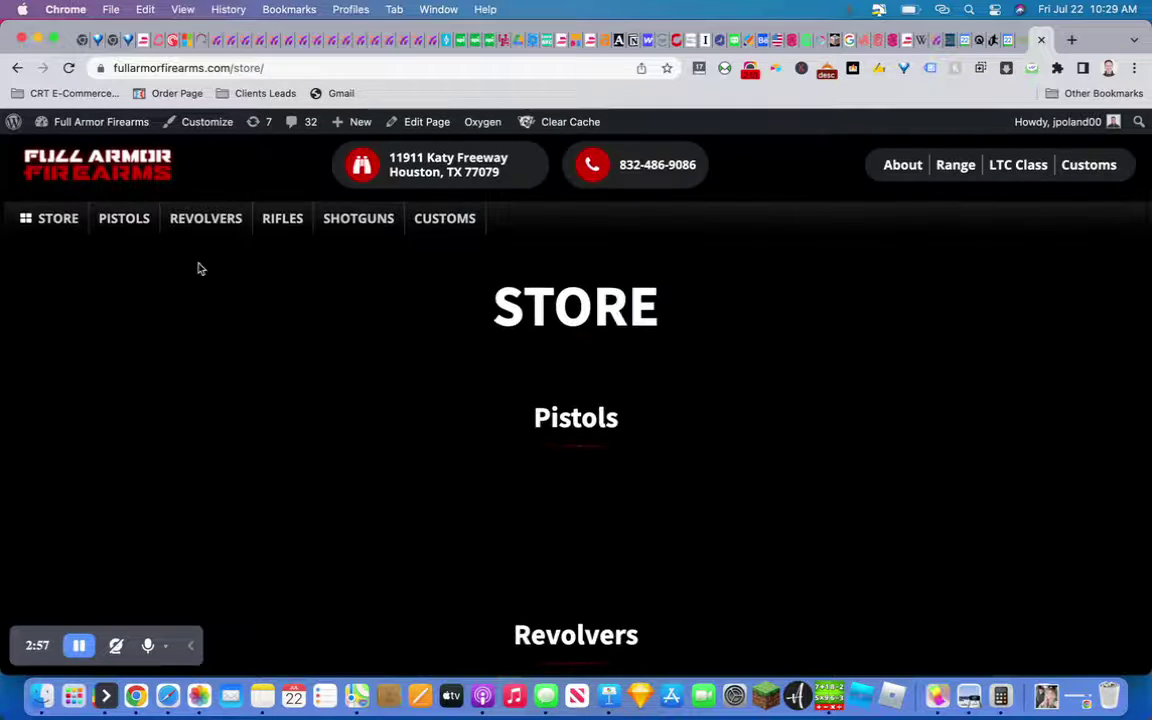
click(113, 219)
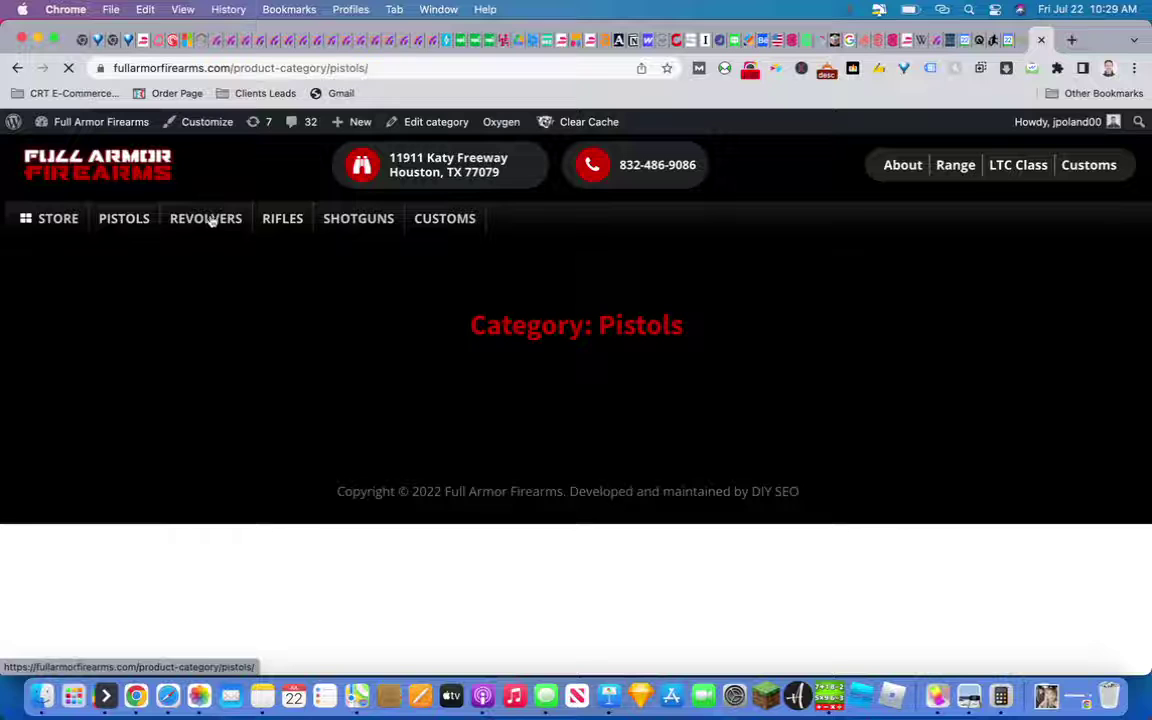
click(379, 228)
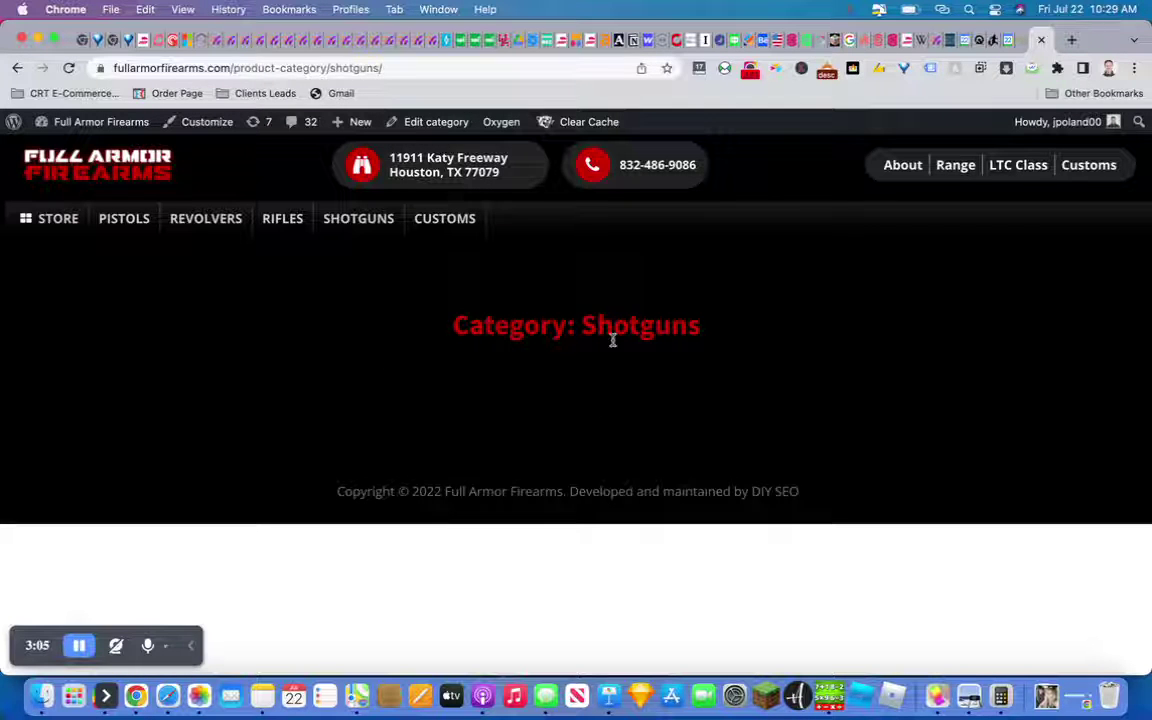
double_click(643, 325)
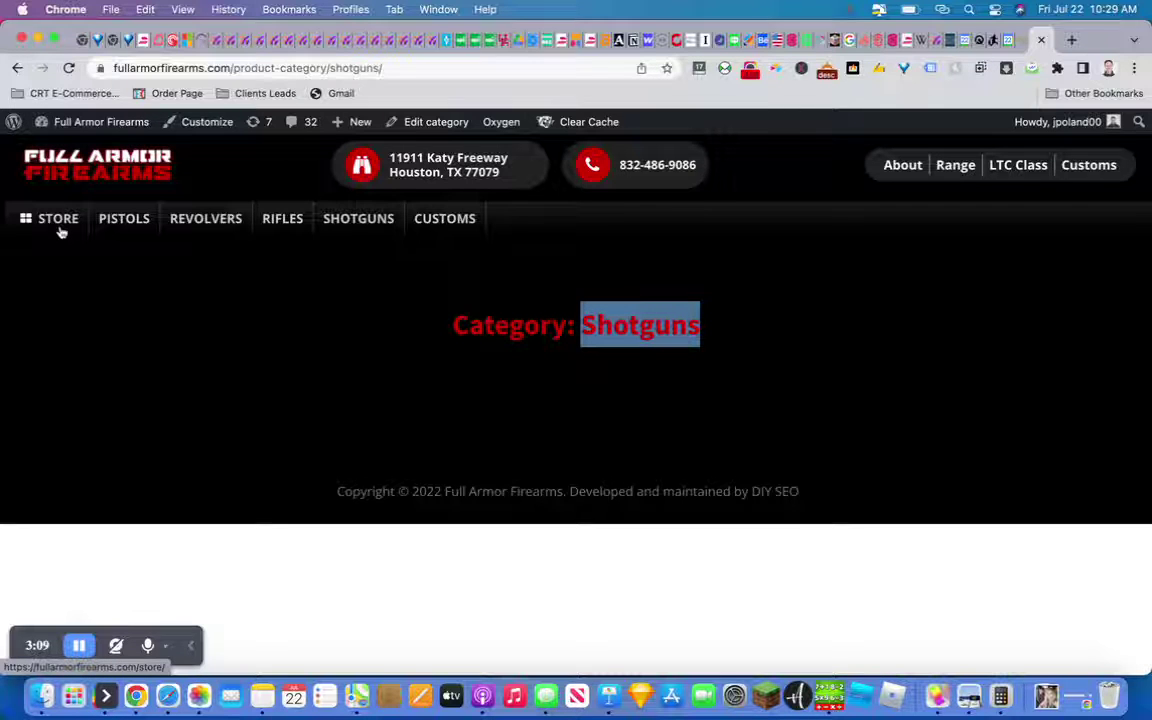
Return to the Store, follow the Pistols link to the homepage, and scroll through it
click(61, 231)
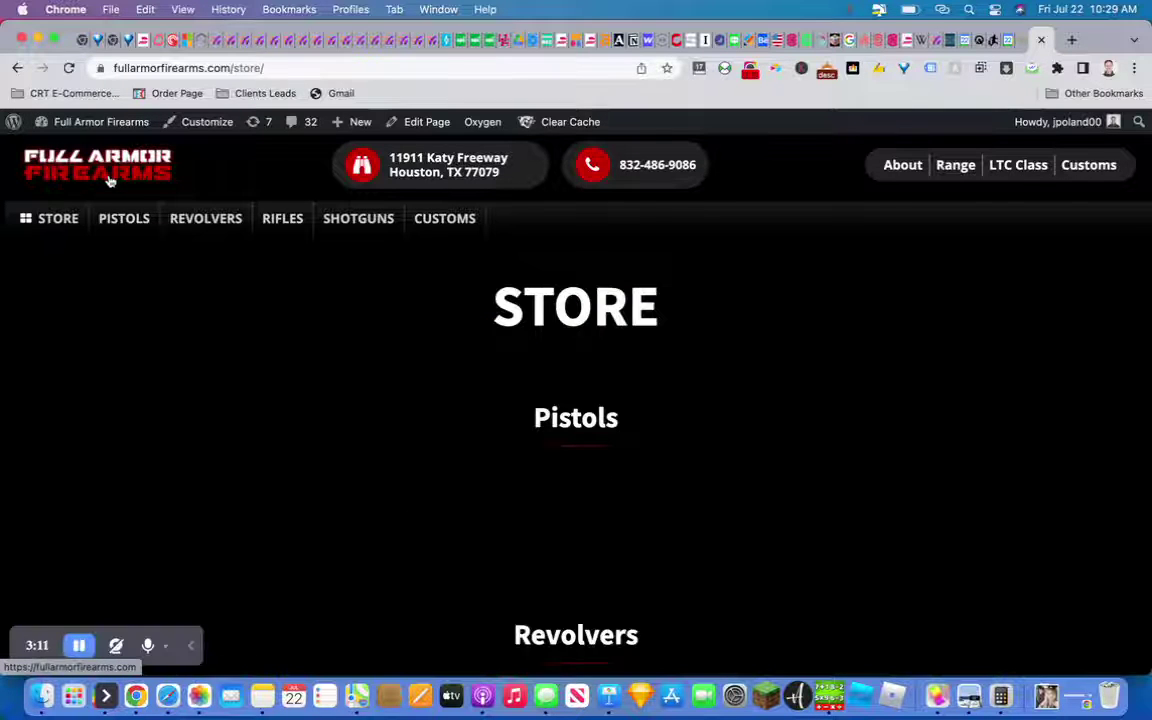
click(122, 220)
scroll(386, 442, down, 10)
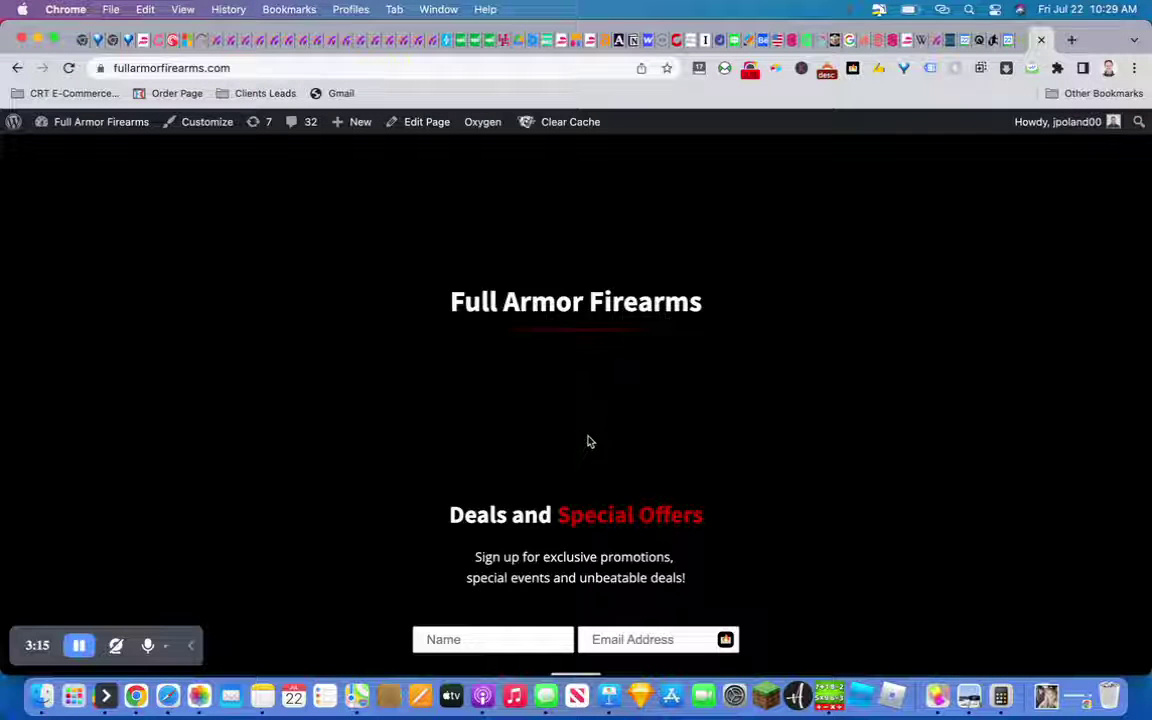
scroll(580, 408, up, 5)
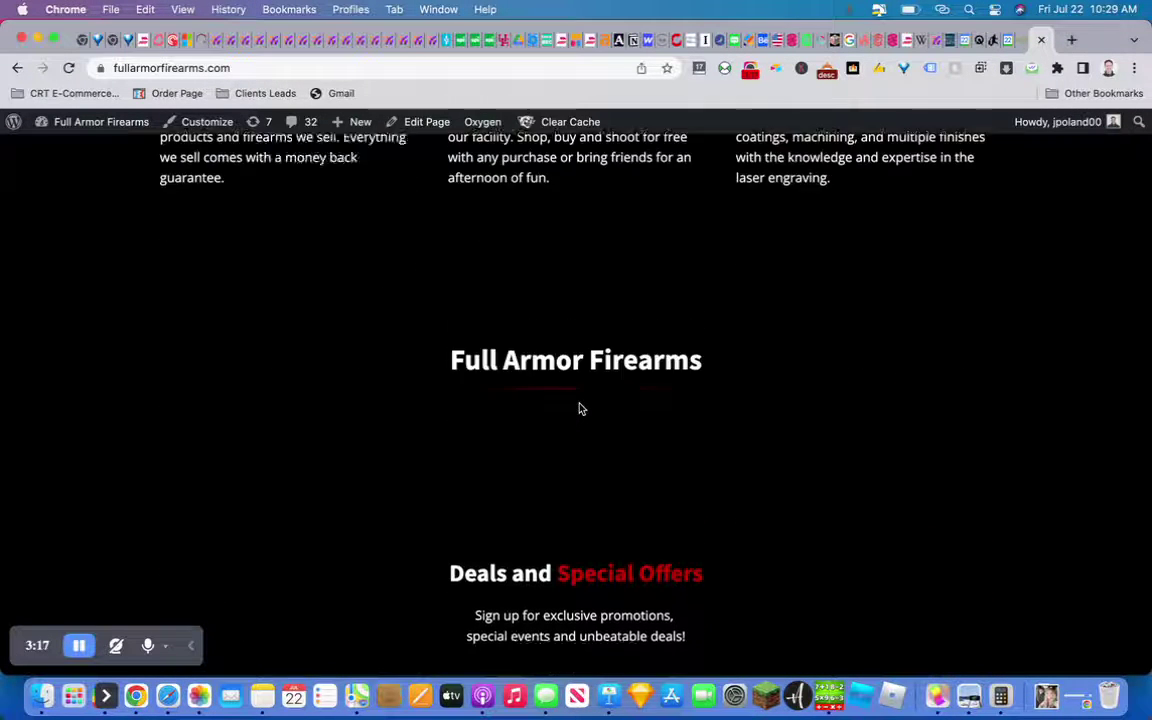
scroll(580, 425, down, 3)
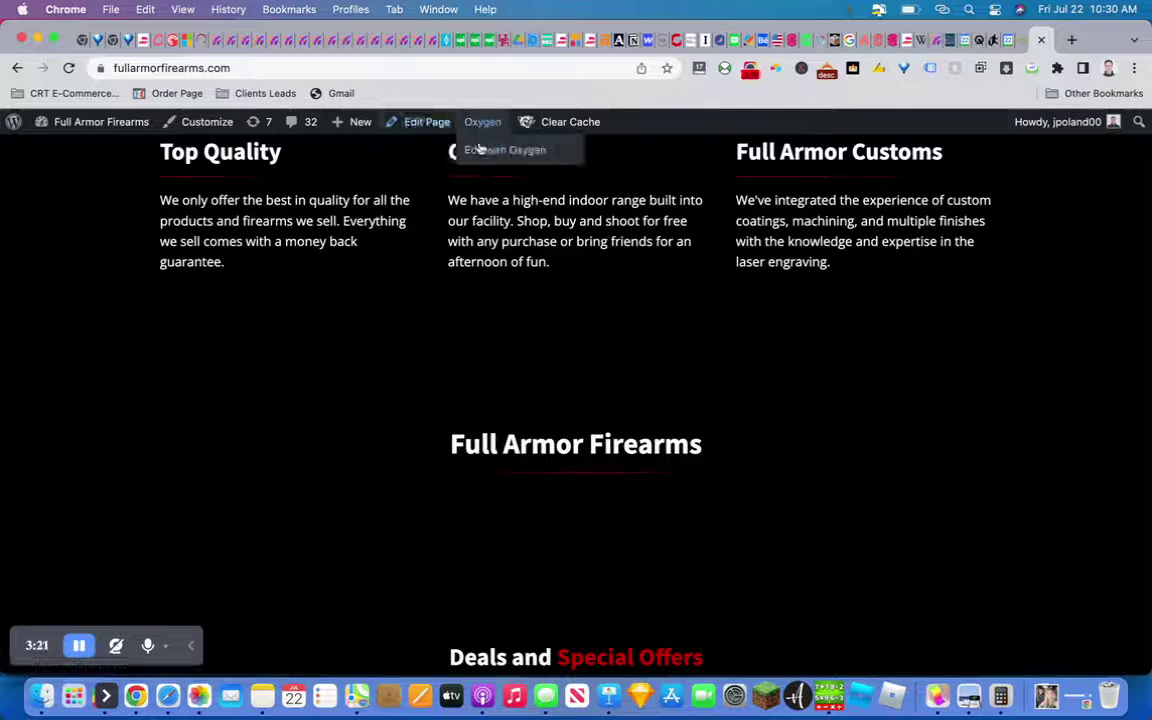
Open the homepage in Oxygen Builder and select the product repeater under Full Armor Firearms
click(480, 150)
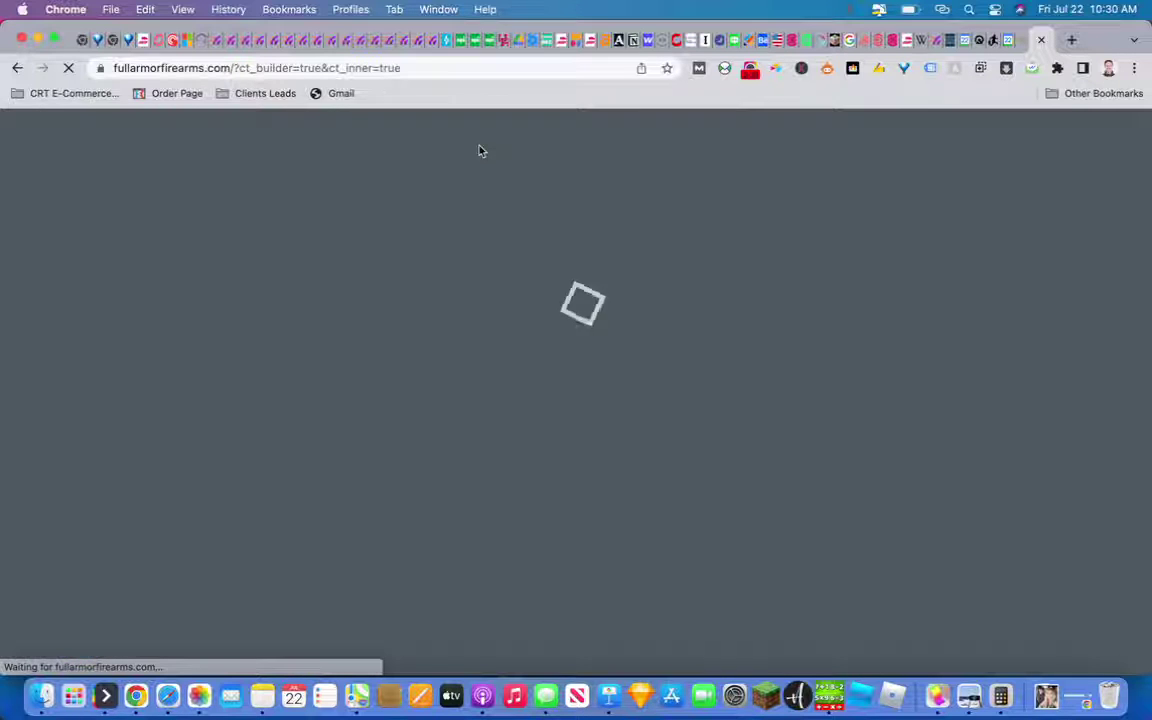
click(751, 71)
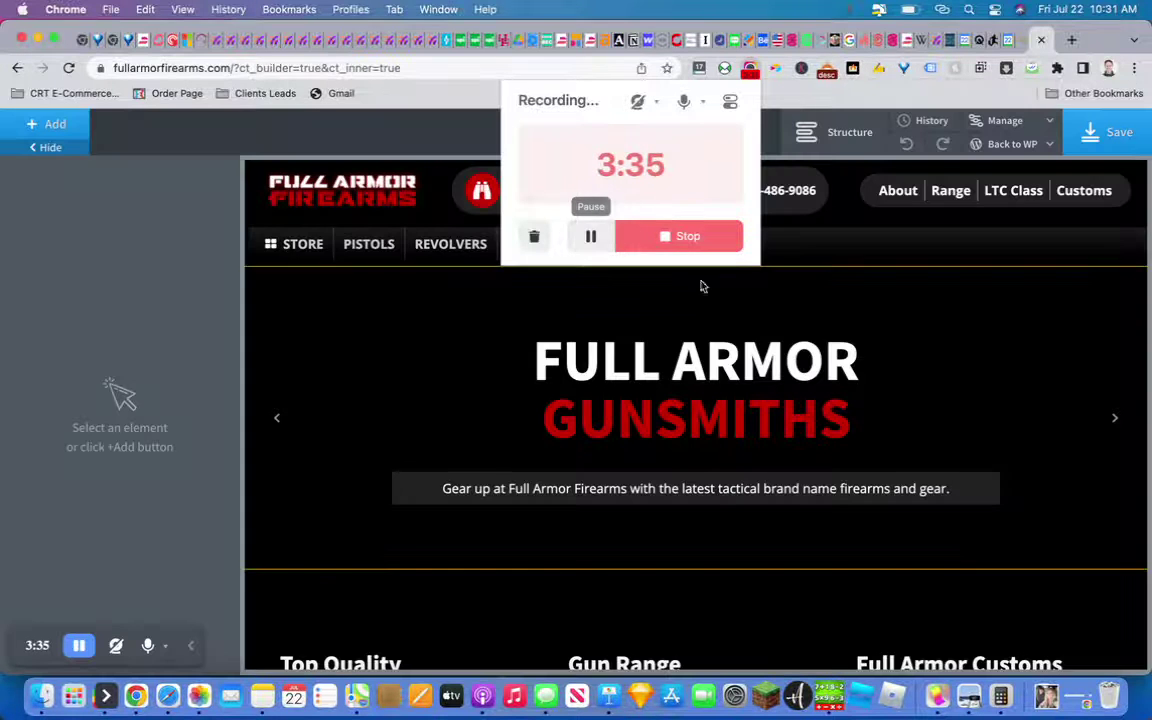
click(821, 240)
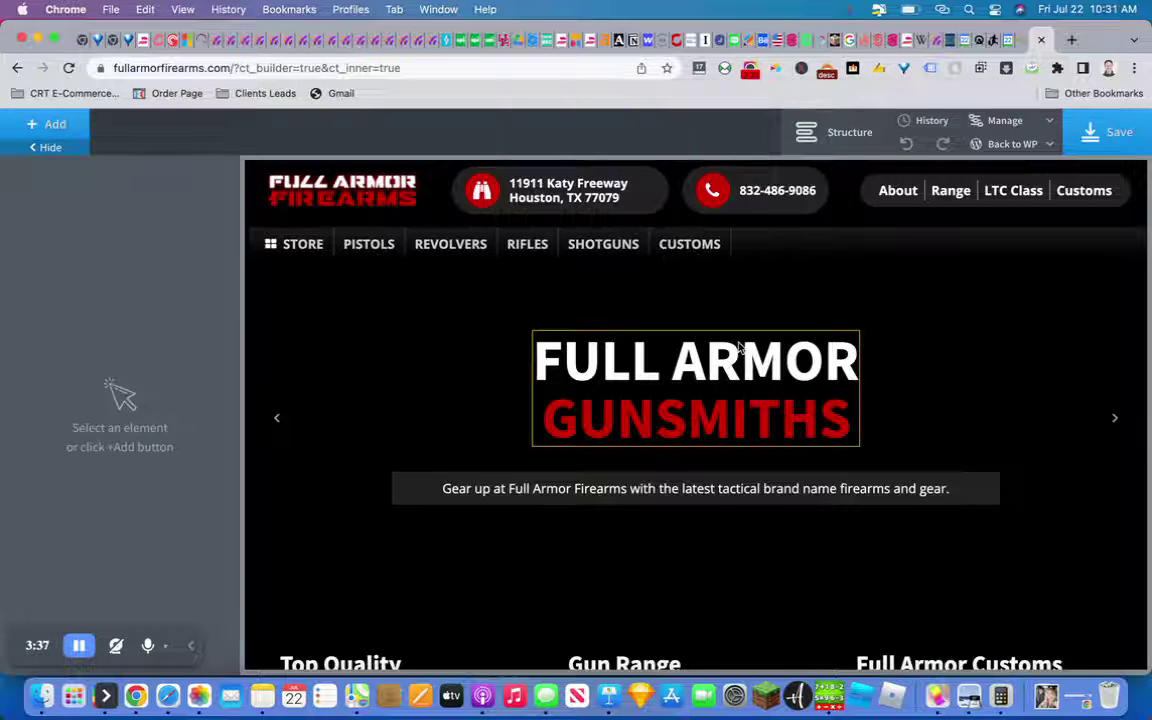
scroll(738, 347, down, 10)
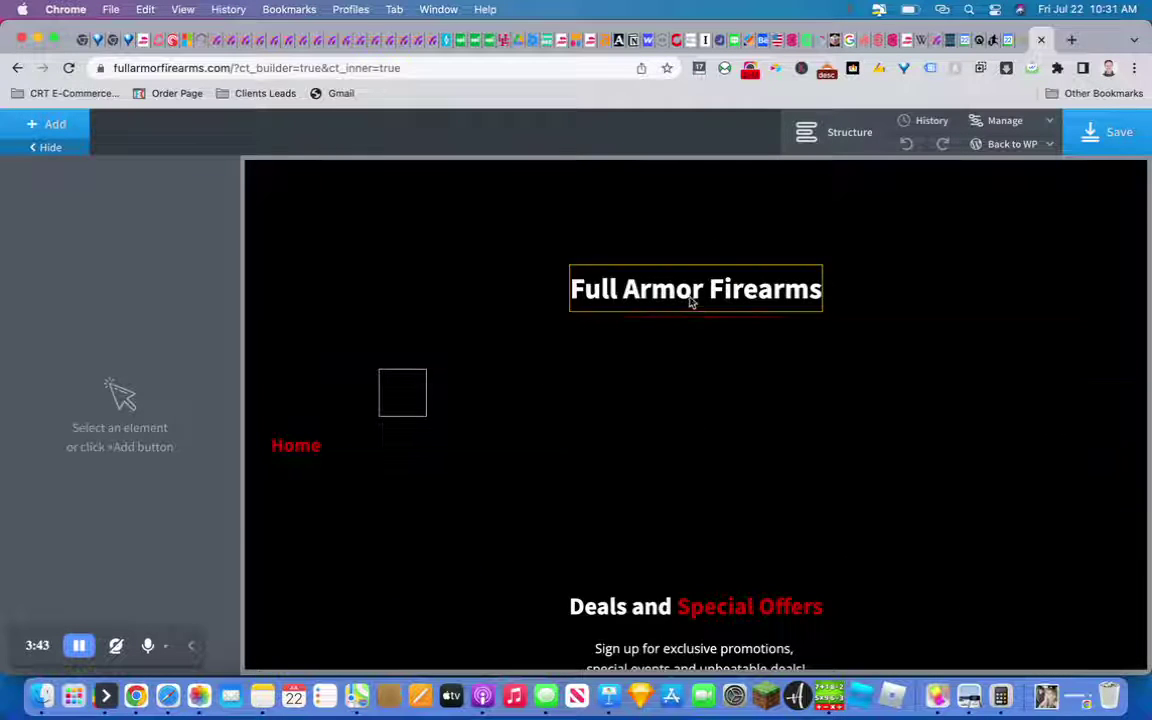
click(683, 386)
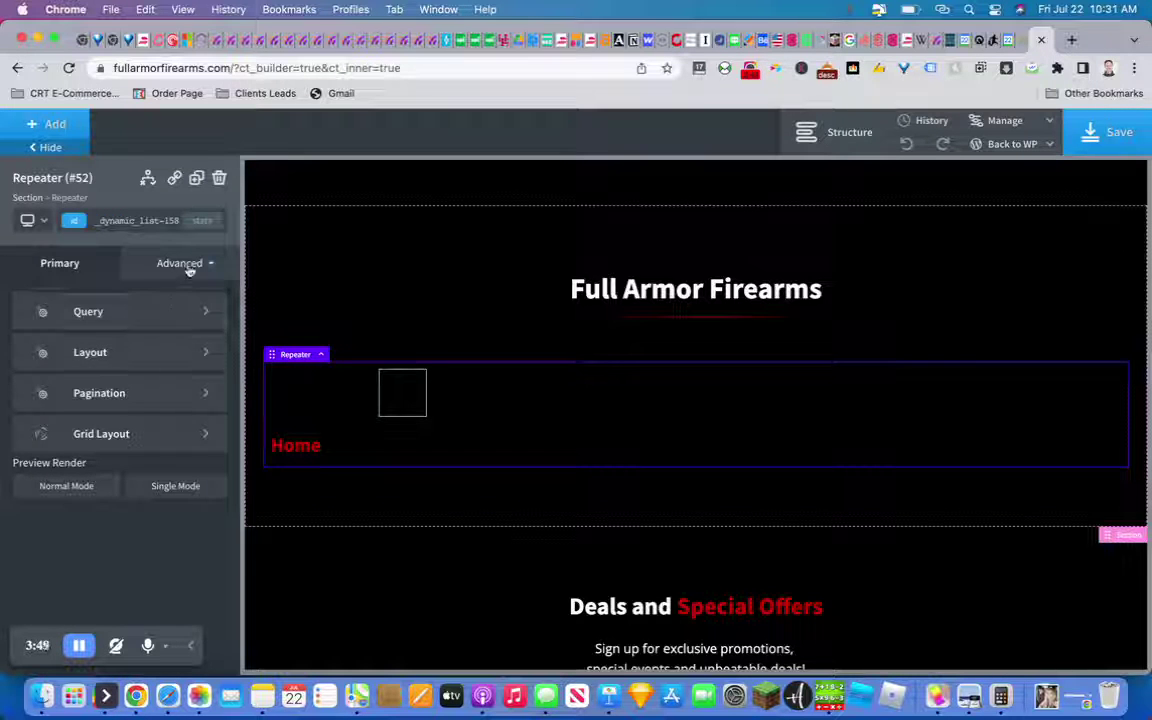
Set the repeater's query taxonomy filter to the Pistols product category only
click(155, 314)
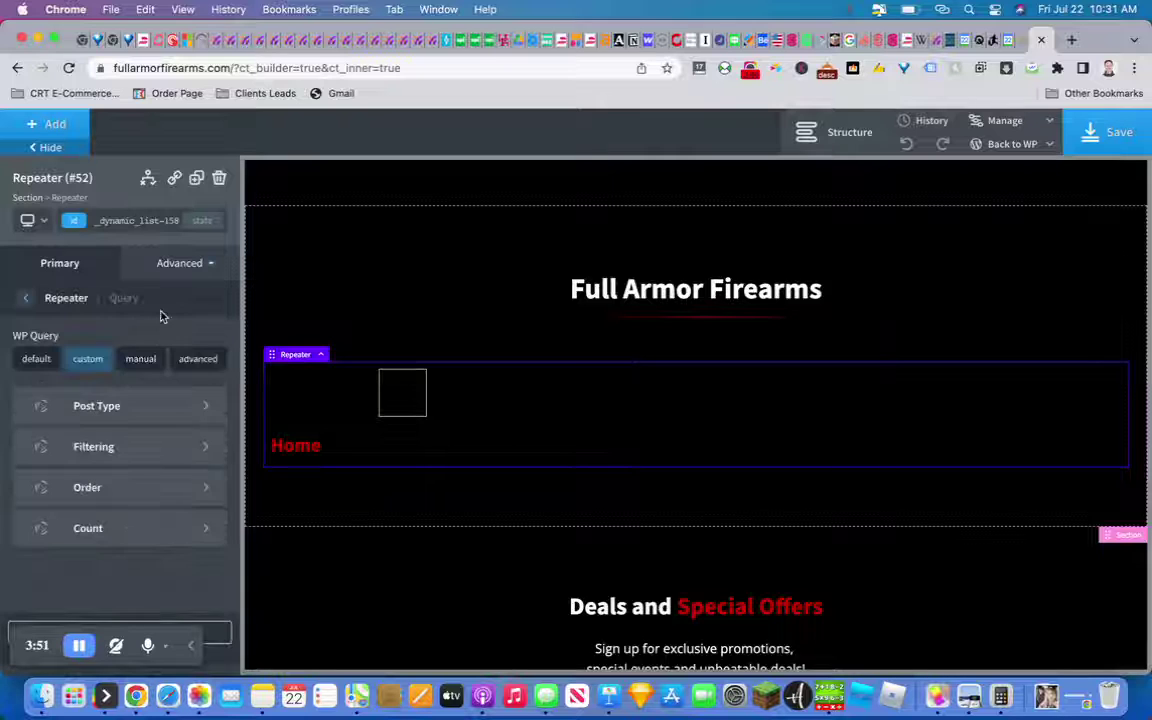
click(143, 442)
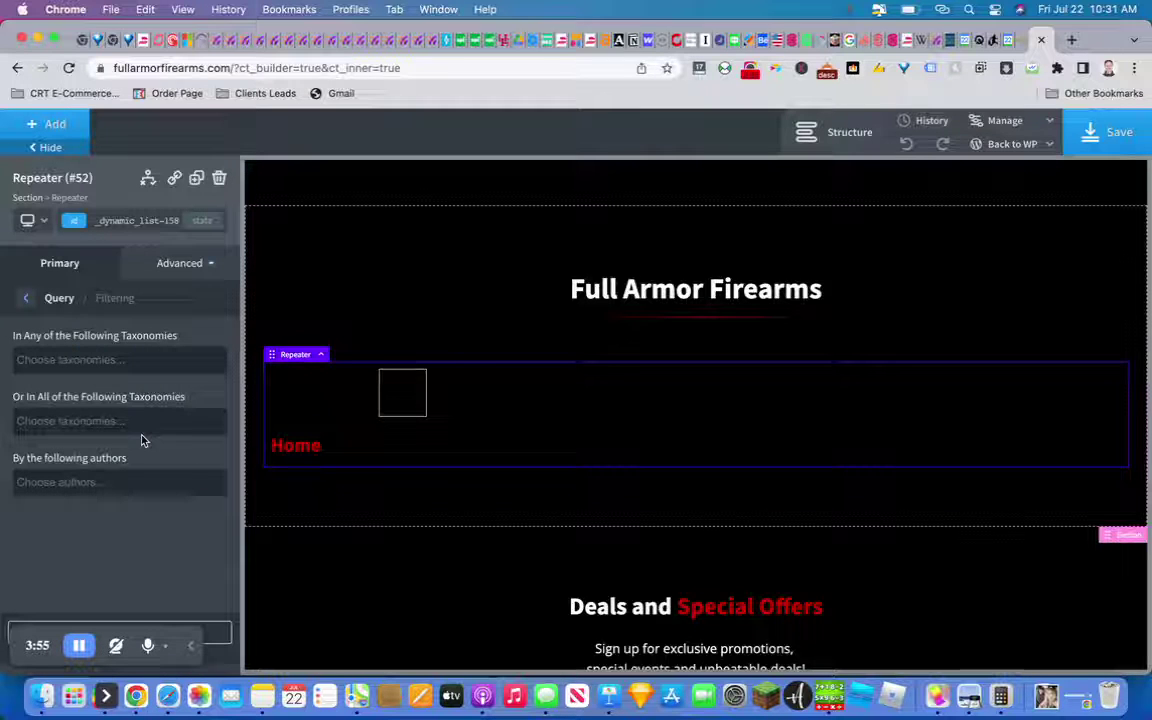
click(110, 361)
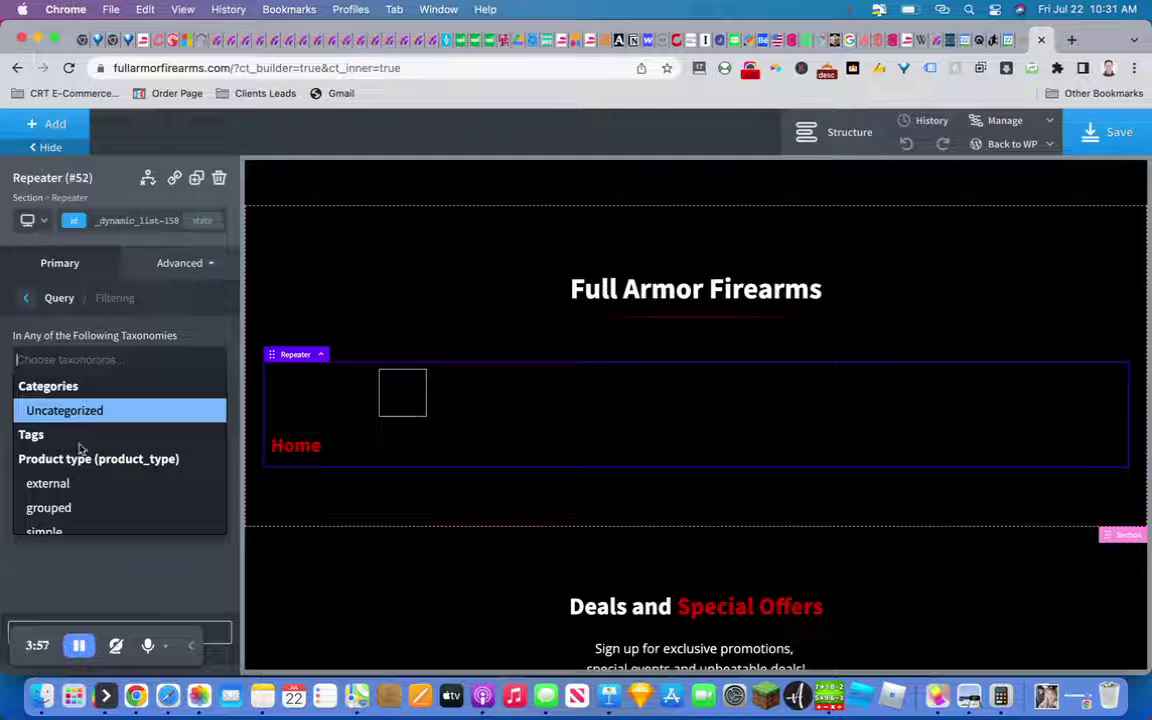
scroll(72, 490, down, 5)
scroll(72, 490, down, 5)
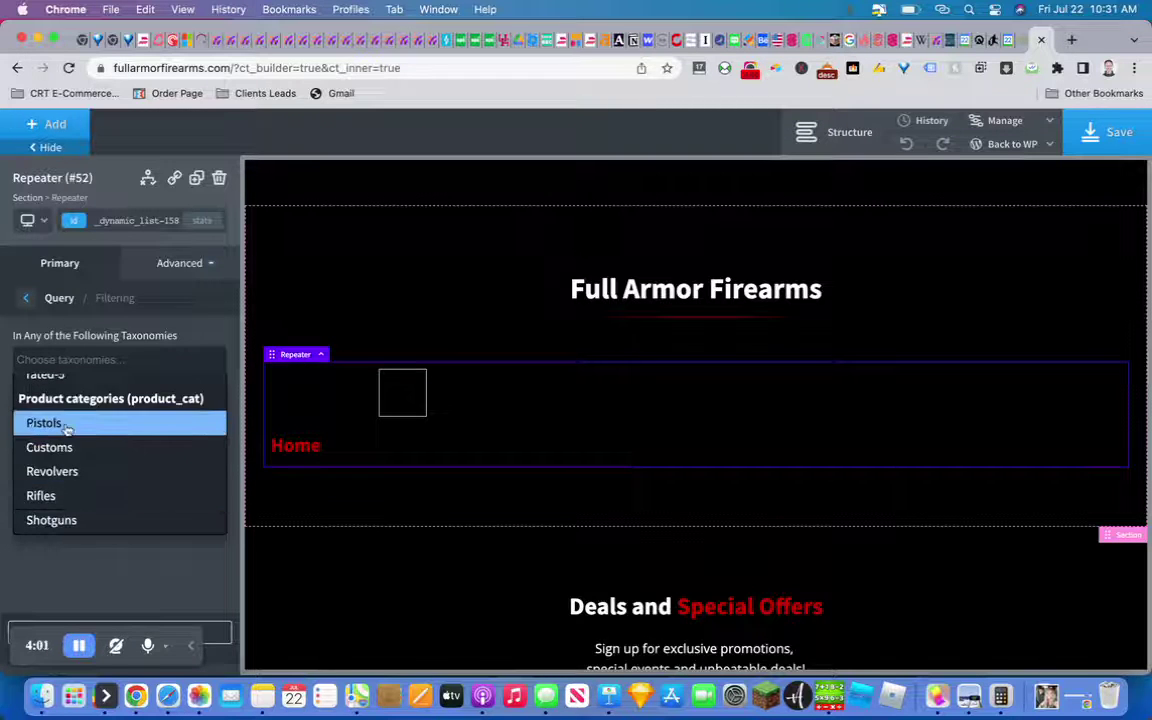
click(66, 425)
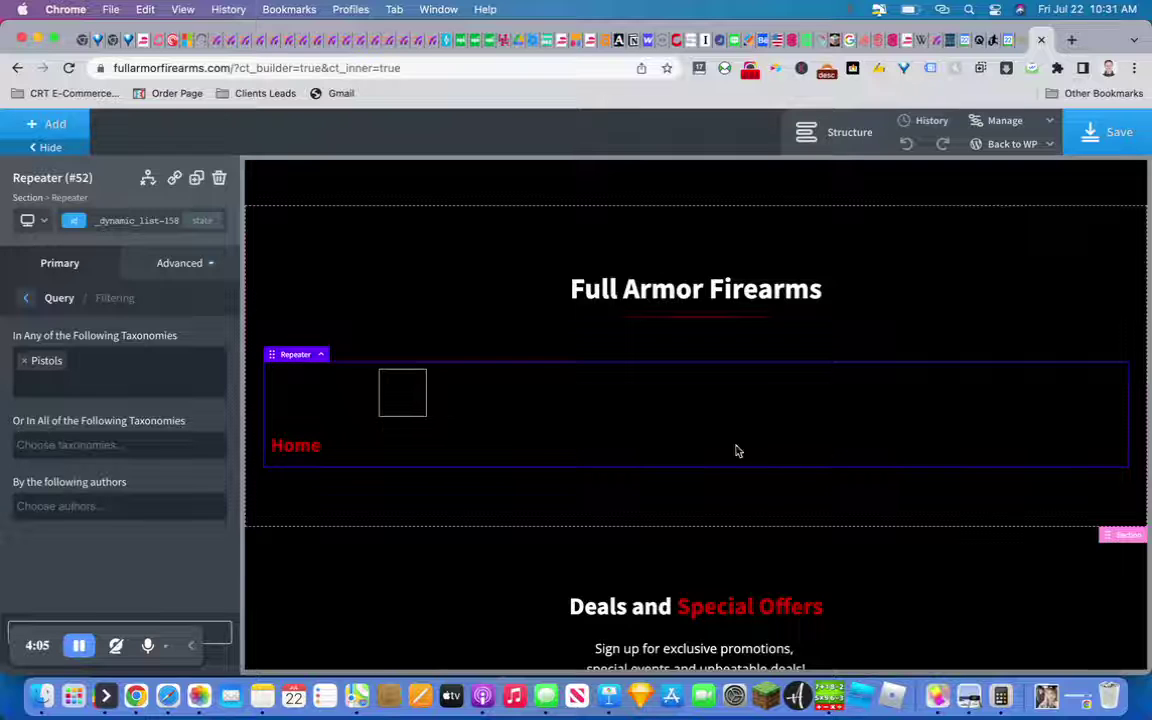
Save the homepage changes in Oxygen Builder
click(1092, 145)
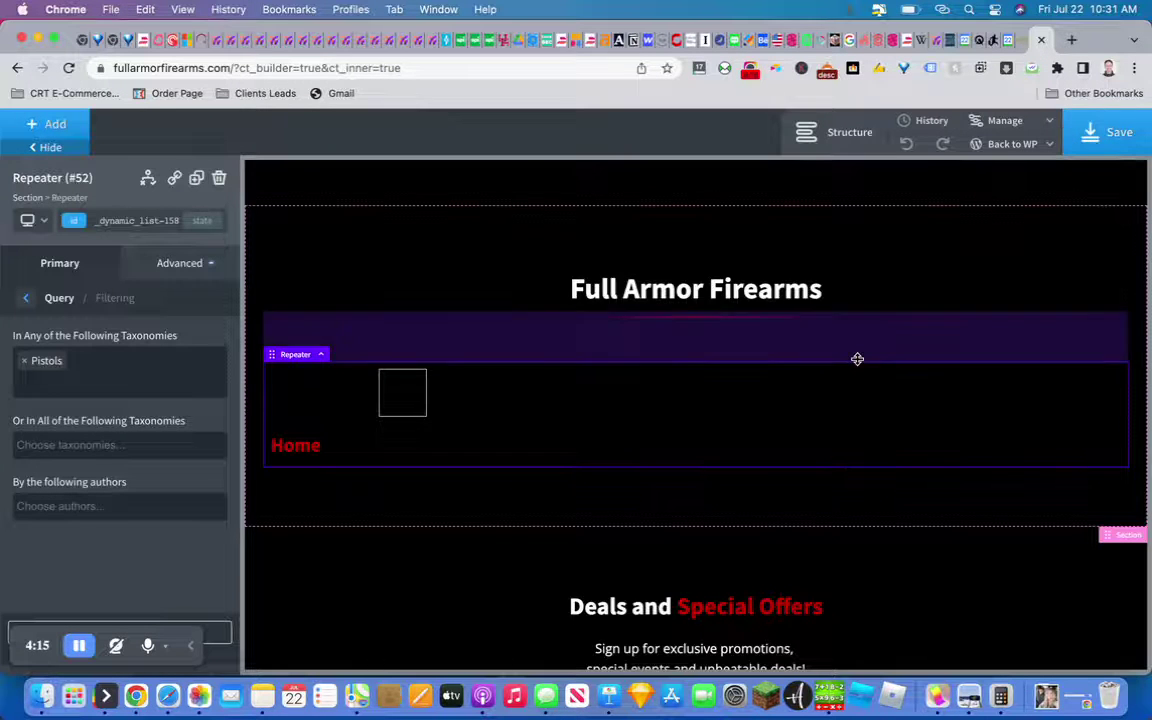
scroll(858, 361, up, 10)
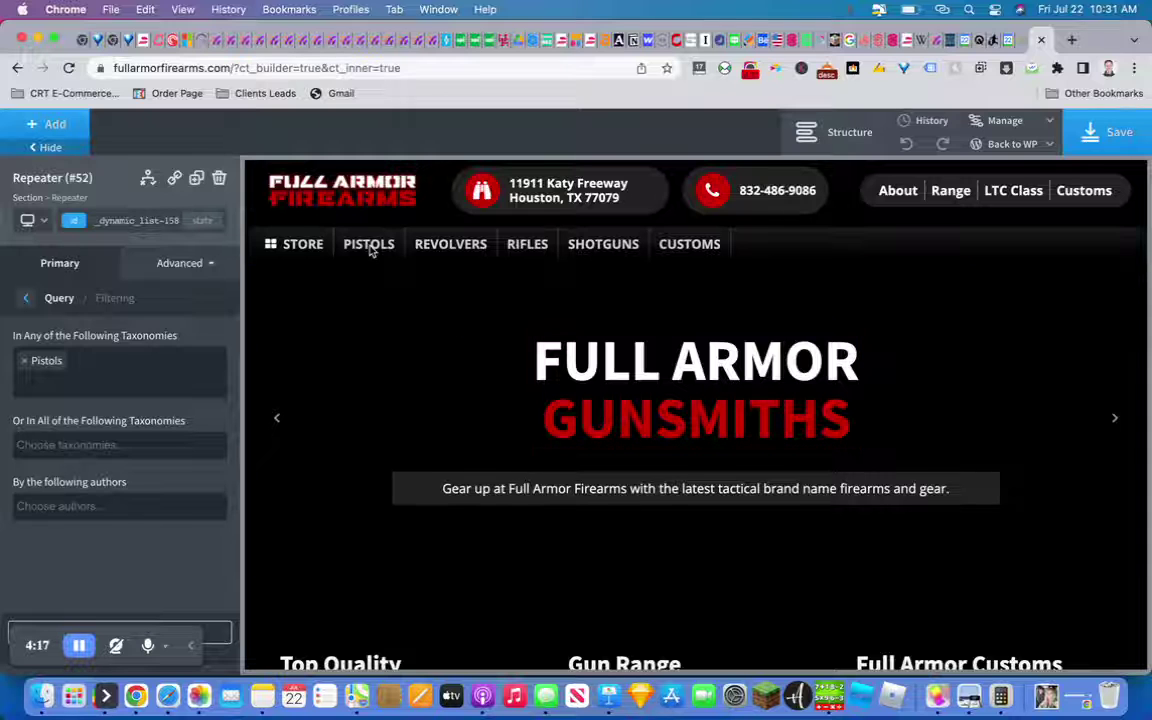
click(1110, 134)
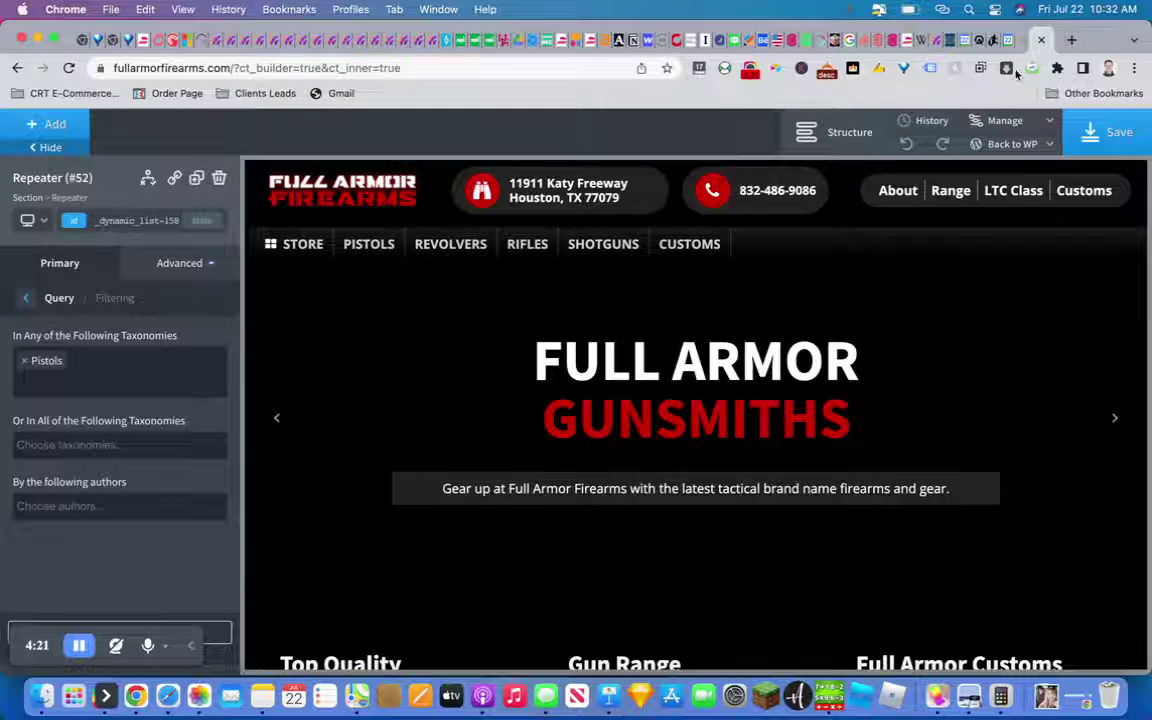
Duplicate the builder tab and go Back to WP > Admin for the Home page
right_click(1030, 40)
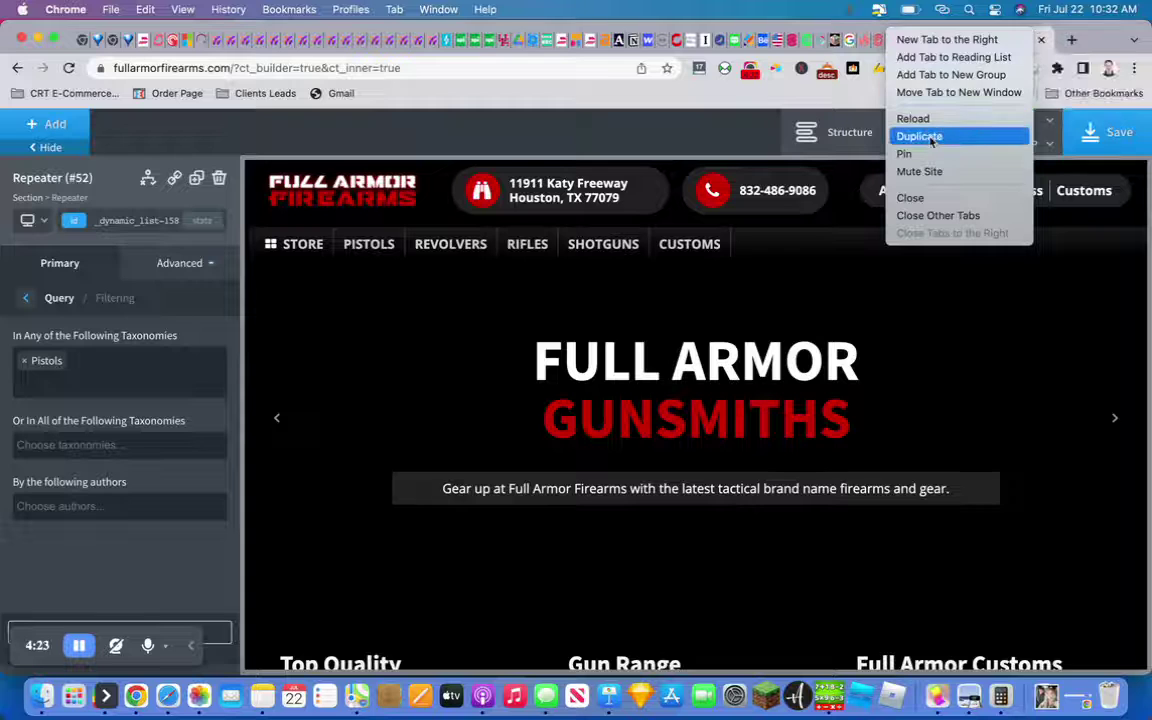
click(926, 134)
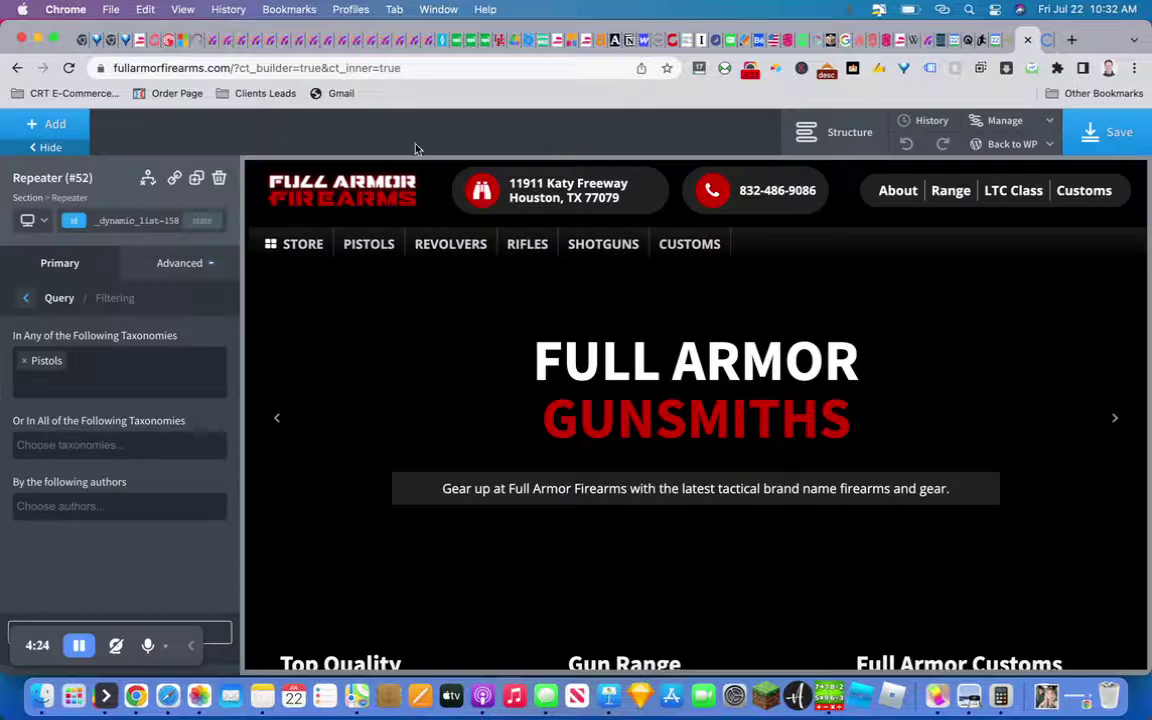
mouse_move(1010, 144)
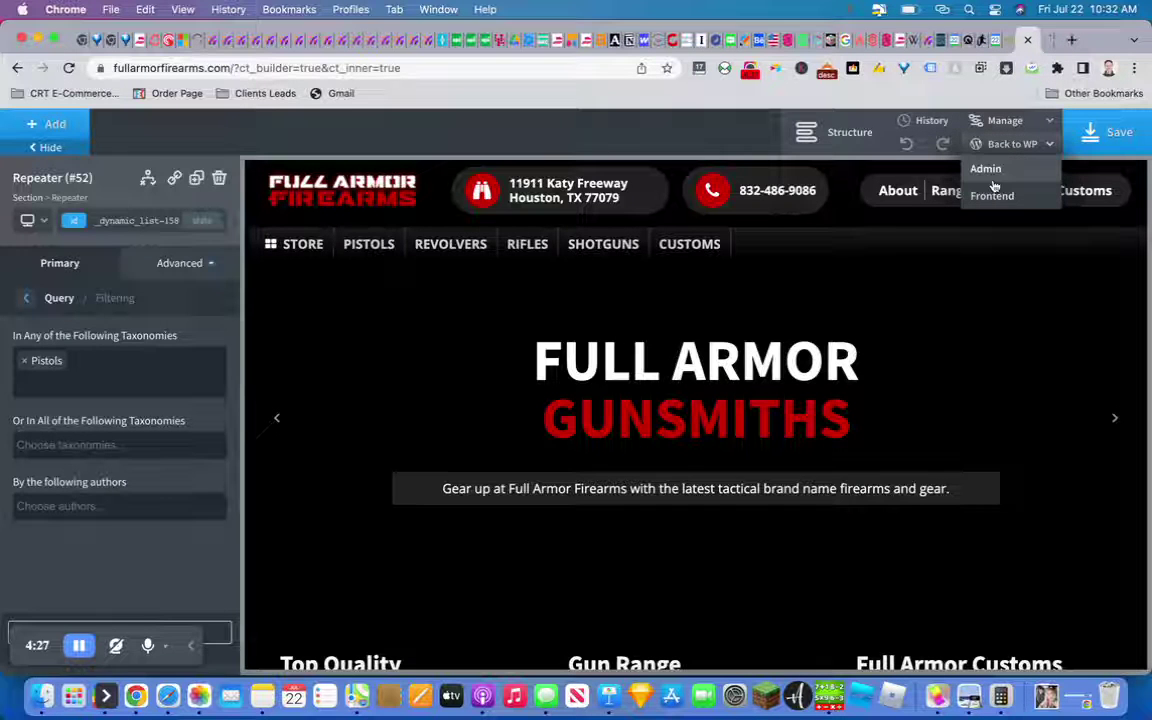
click(994, 182)
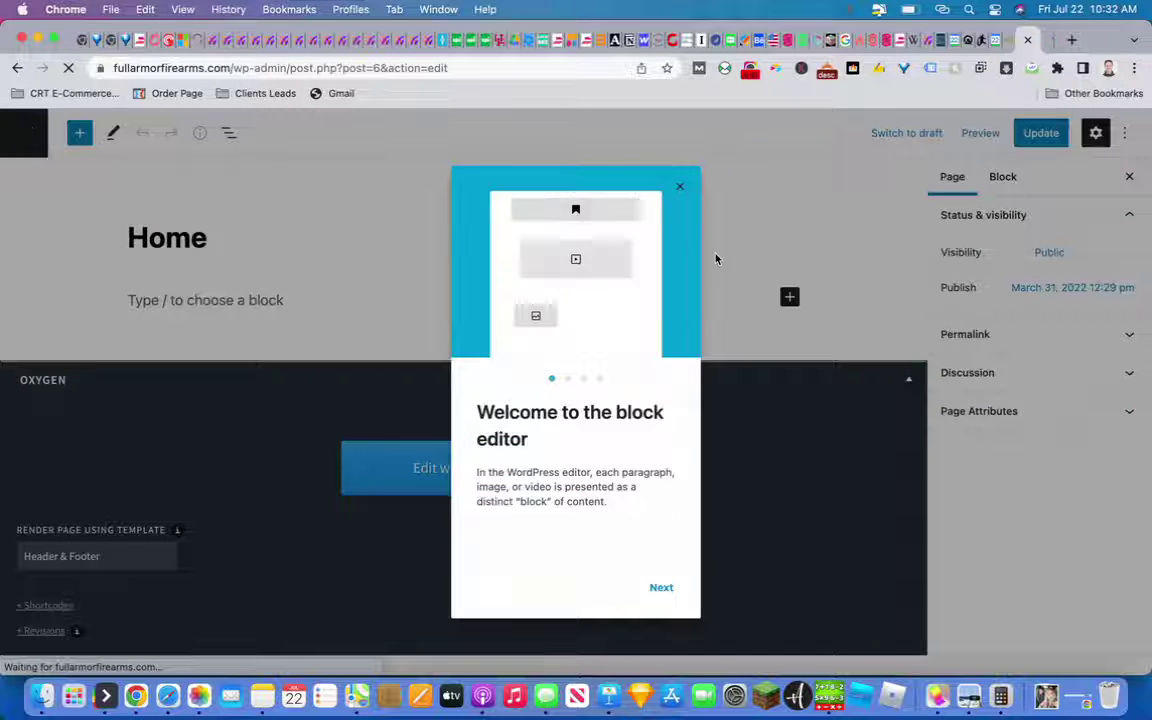
Close the block editor welcome guide and go to the All Products list
click(679, 186)
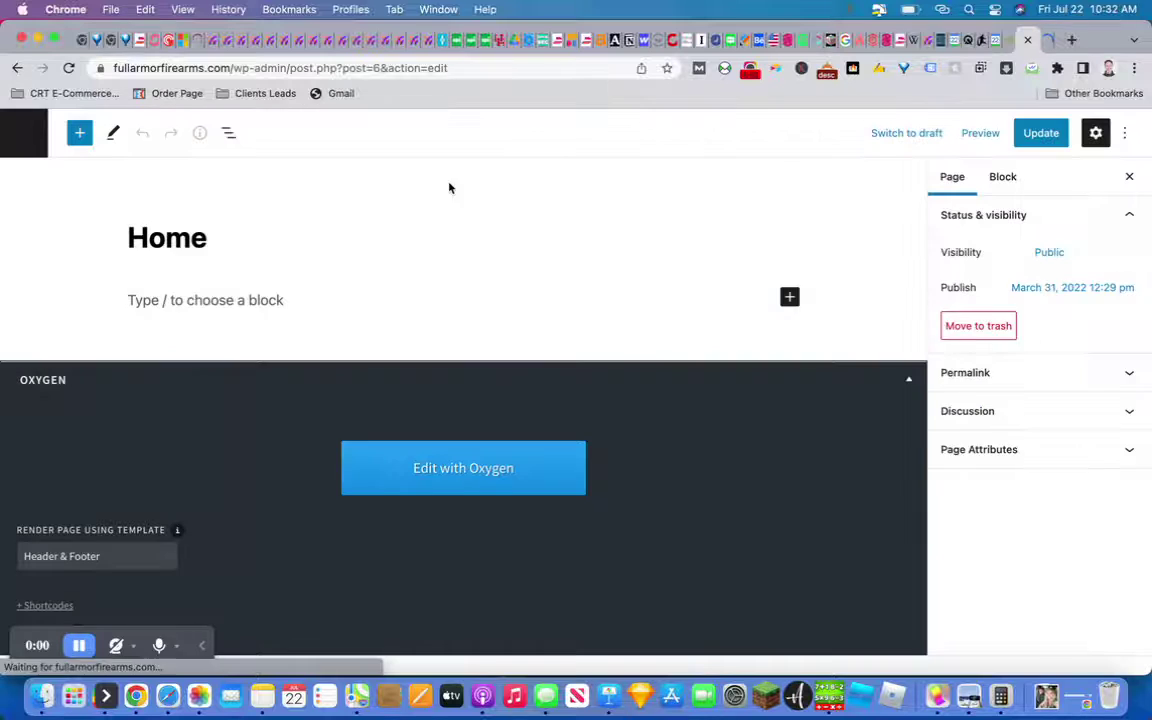
click(12, 133)
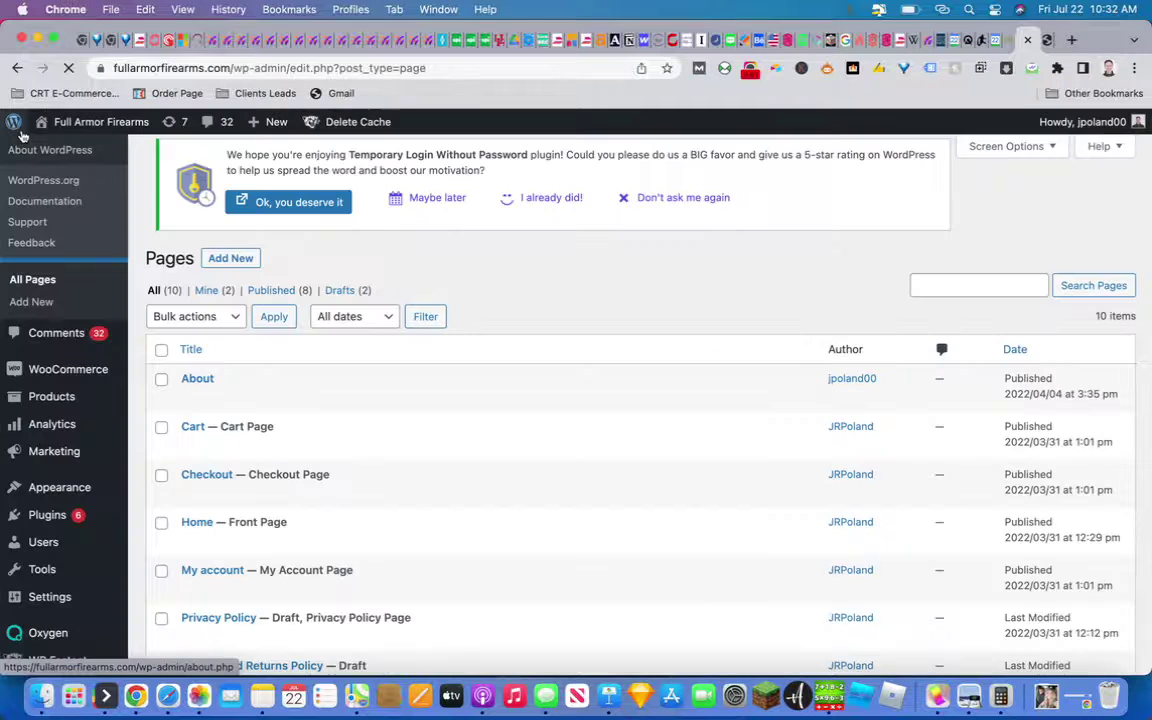
click(13, 124)
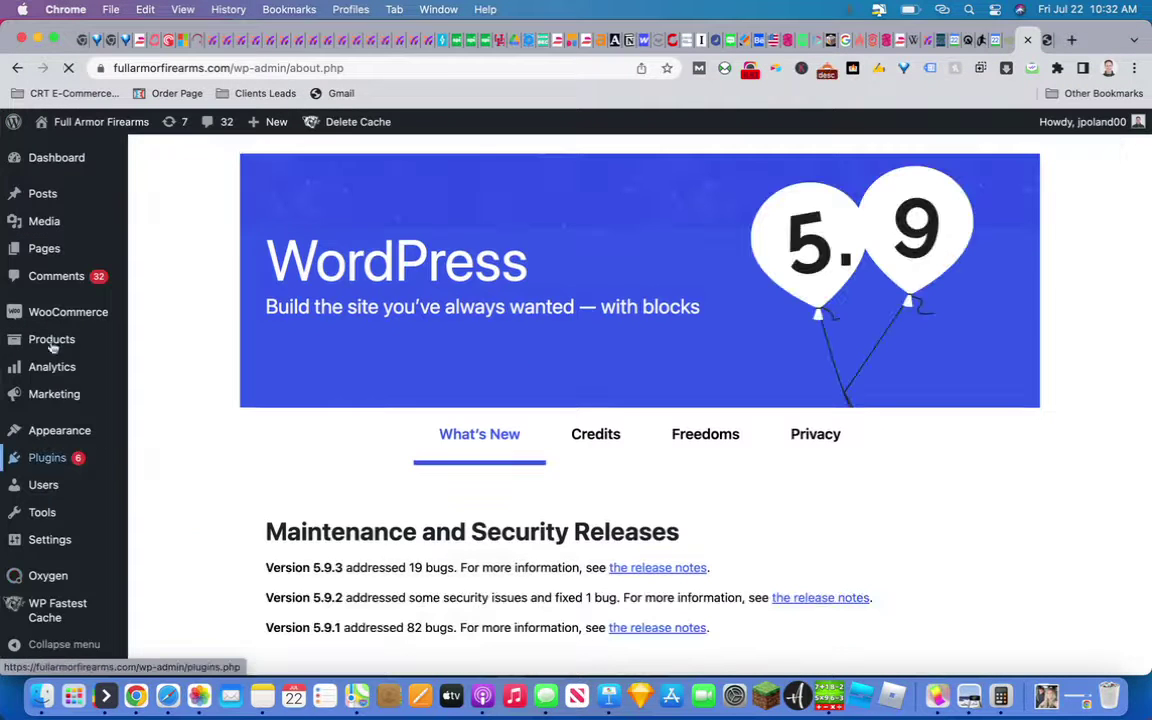
click(52, 343)
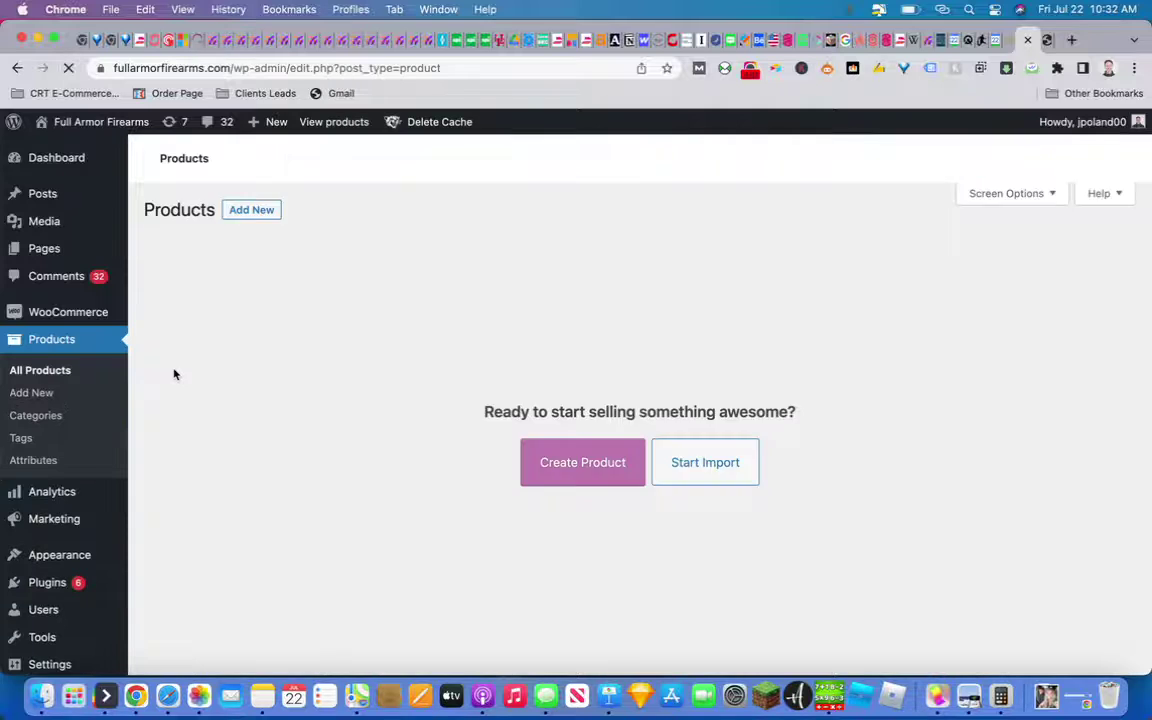
click(48, 378)
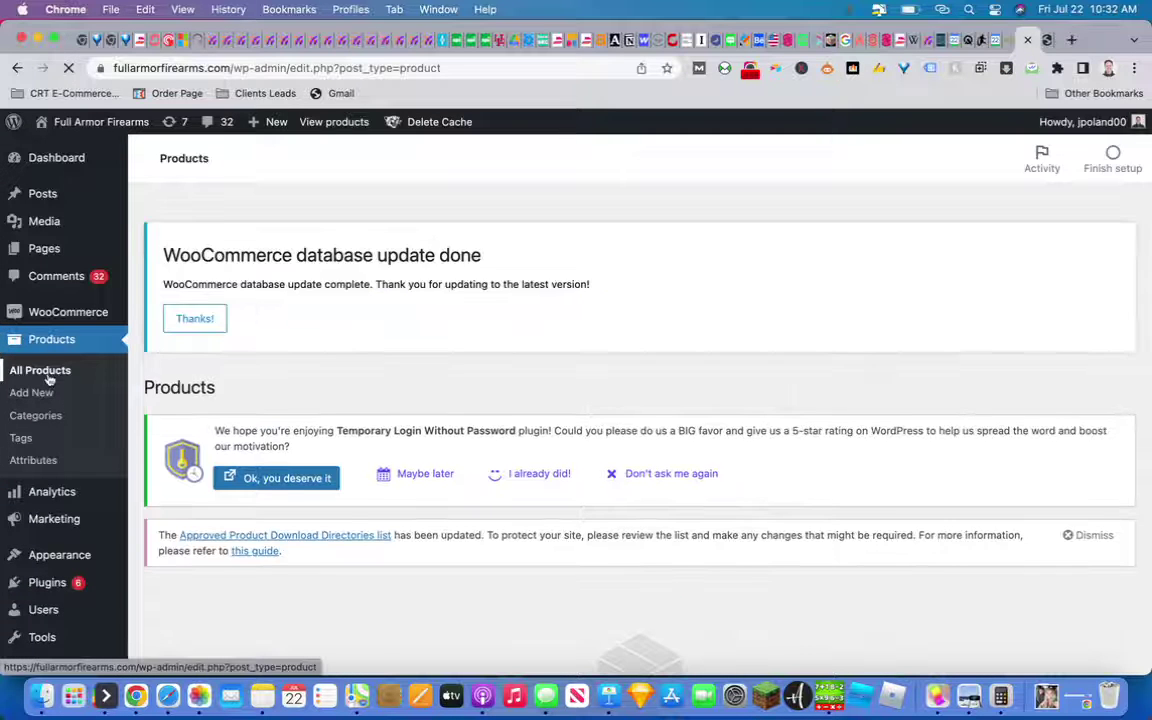
Dismiss the database update, plugin rating and download directories notices
scroll(418, 442, down, 4)
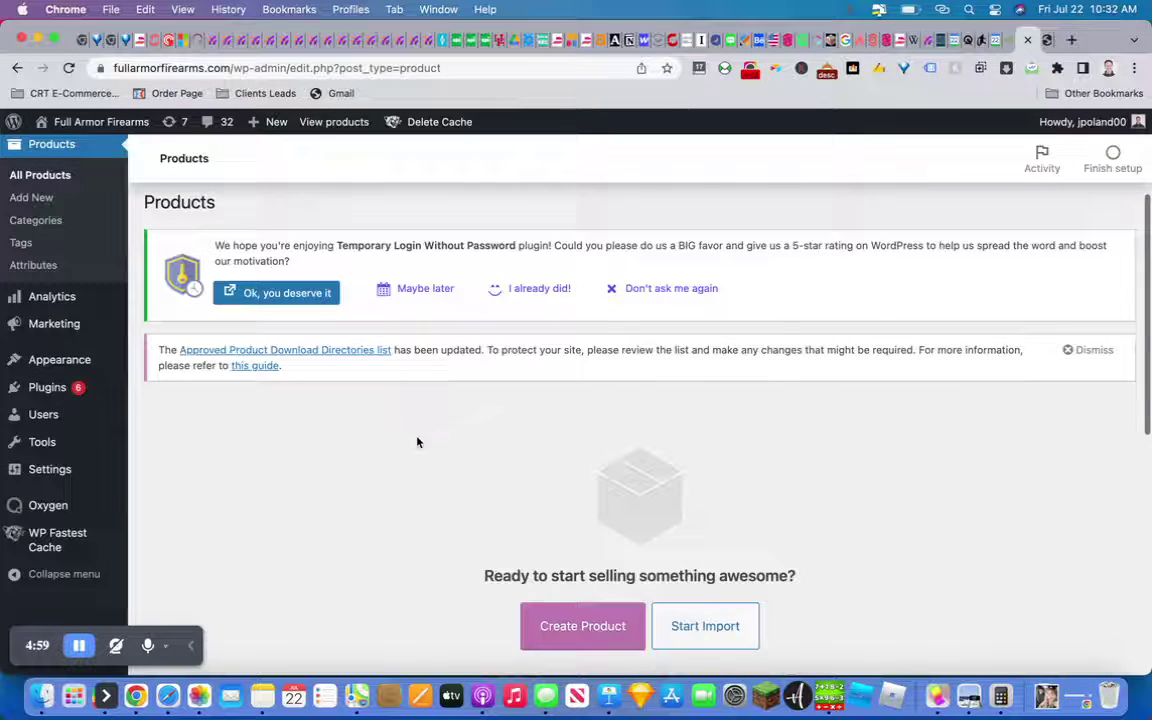
scroll(418, 442, up, 4)
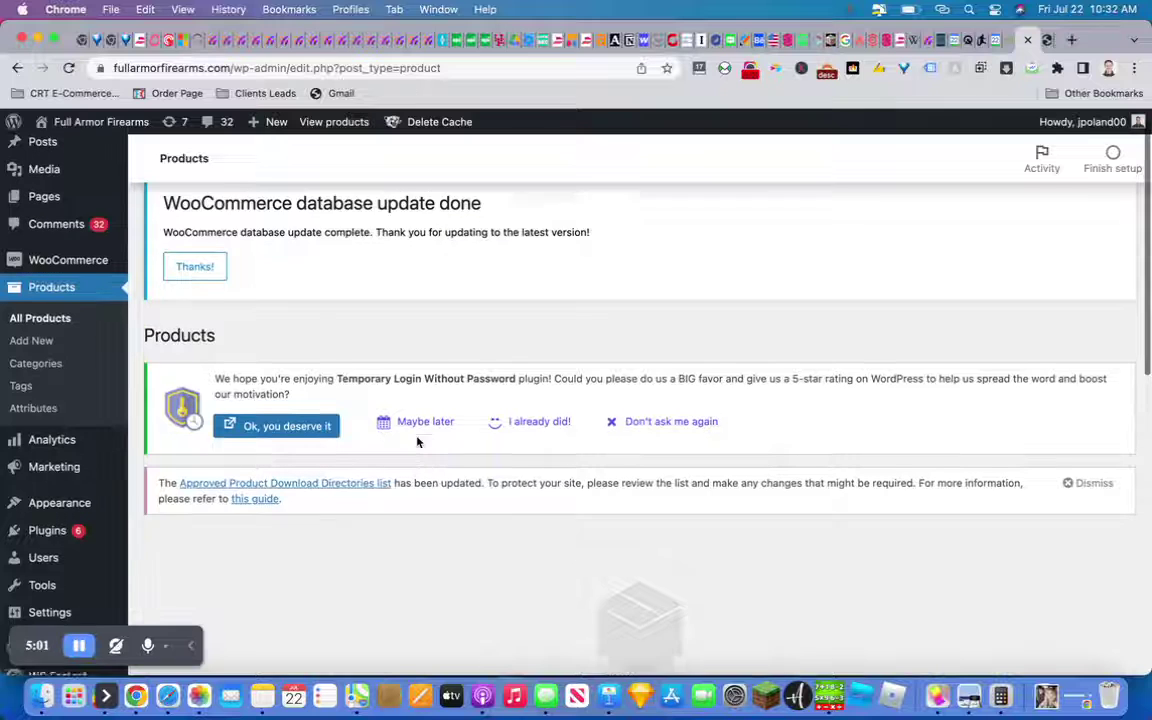
click(207, 299)
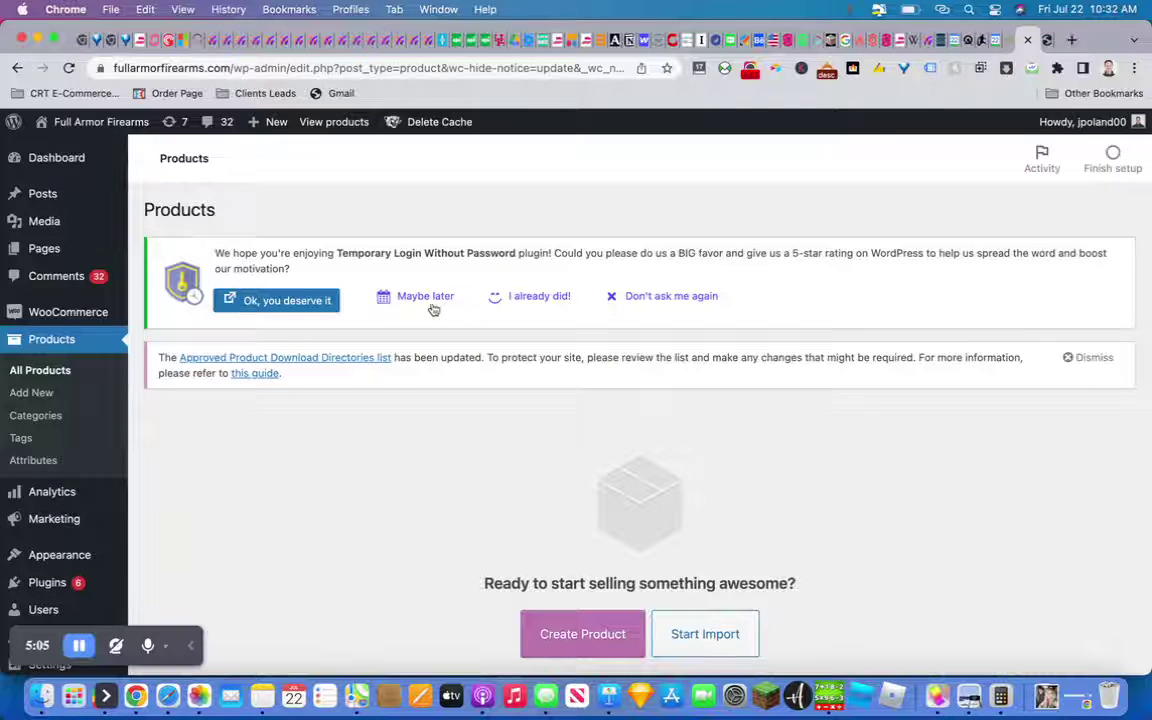
click(642, 302)
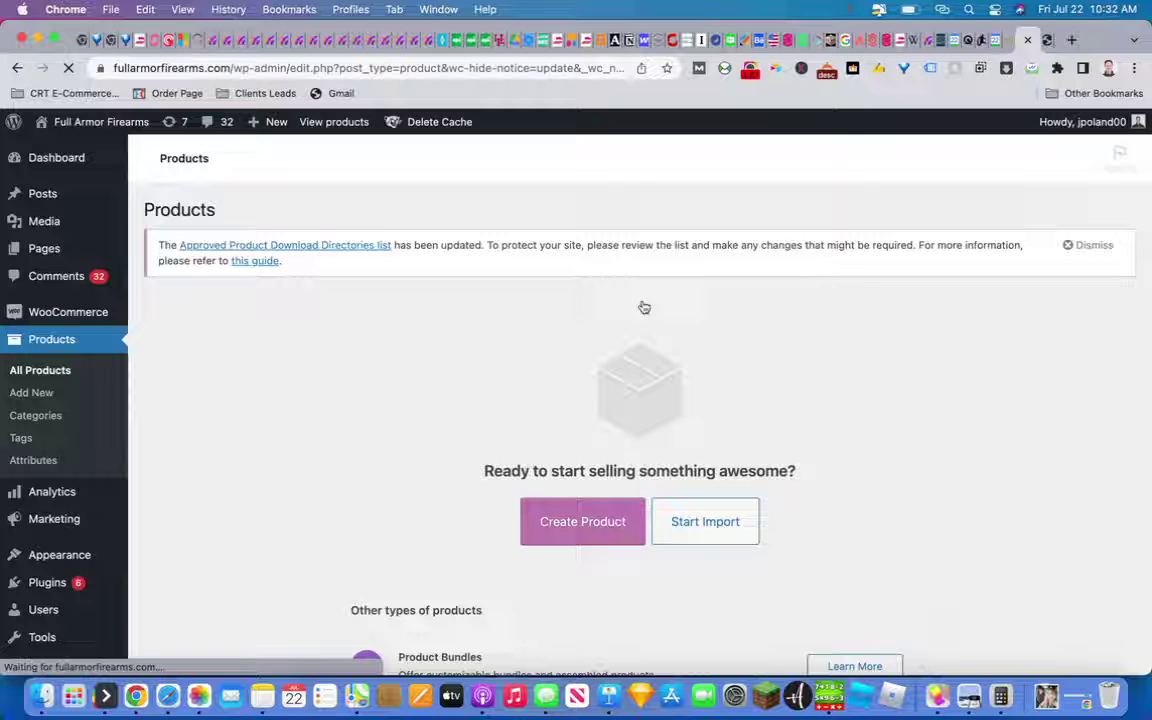
click(1081, 250)
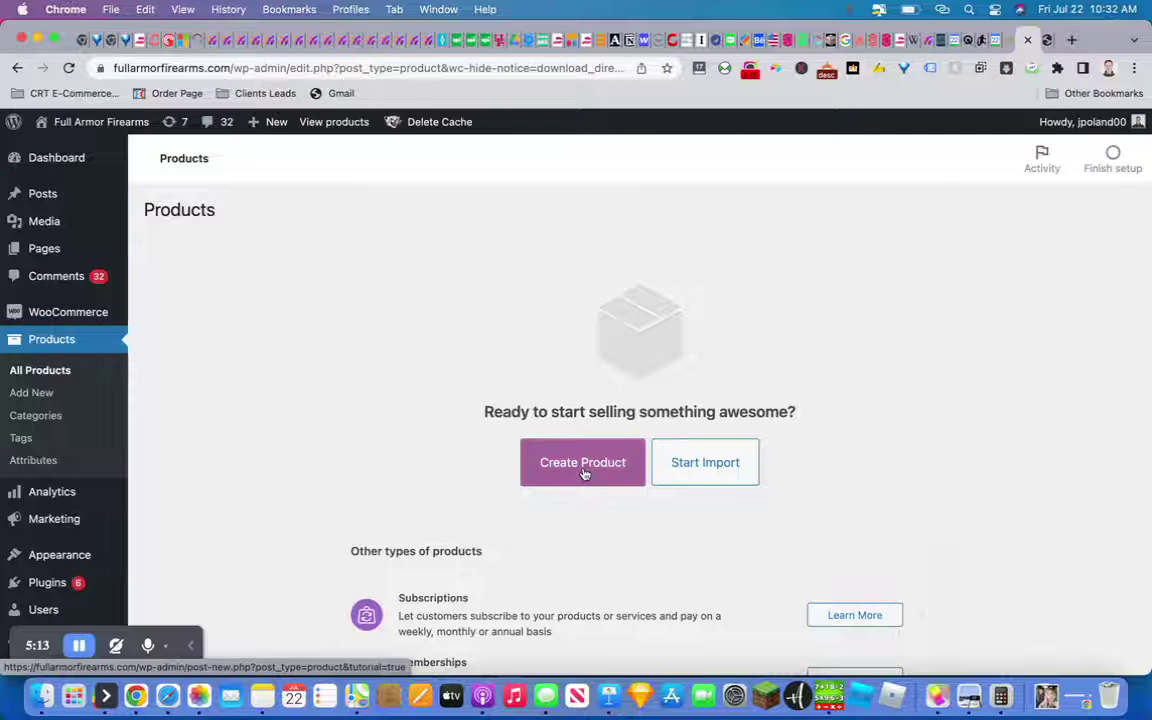
Create a new Pistol product with 'Description Text' as its description
click(585, 473)
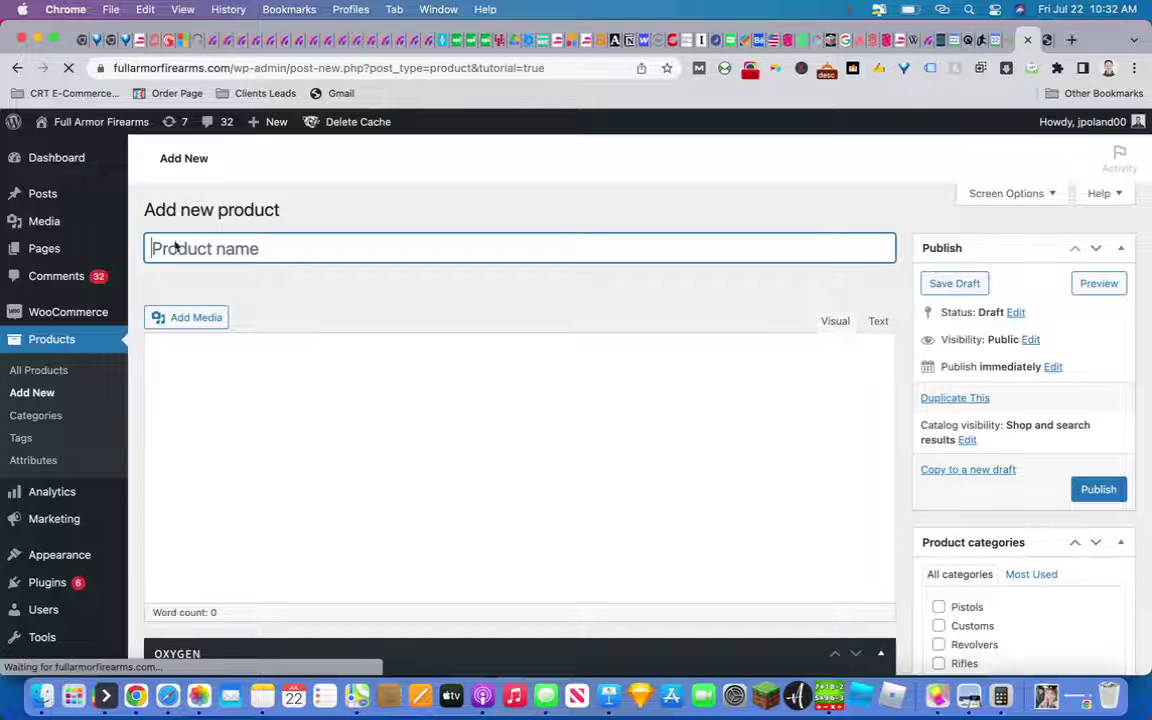
text(Pistol)
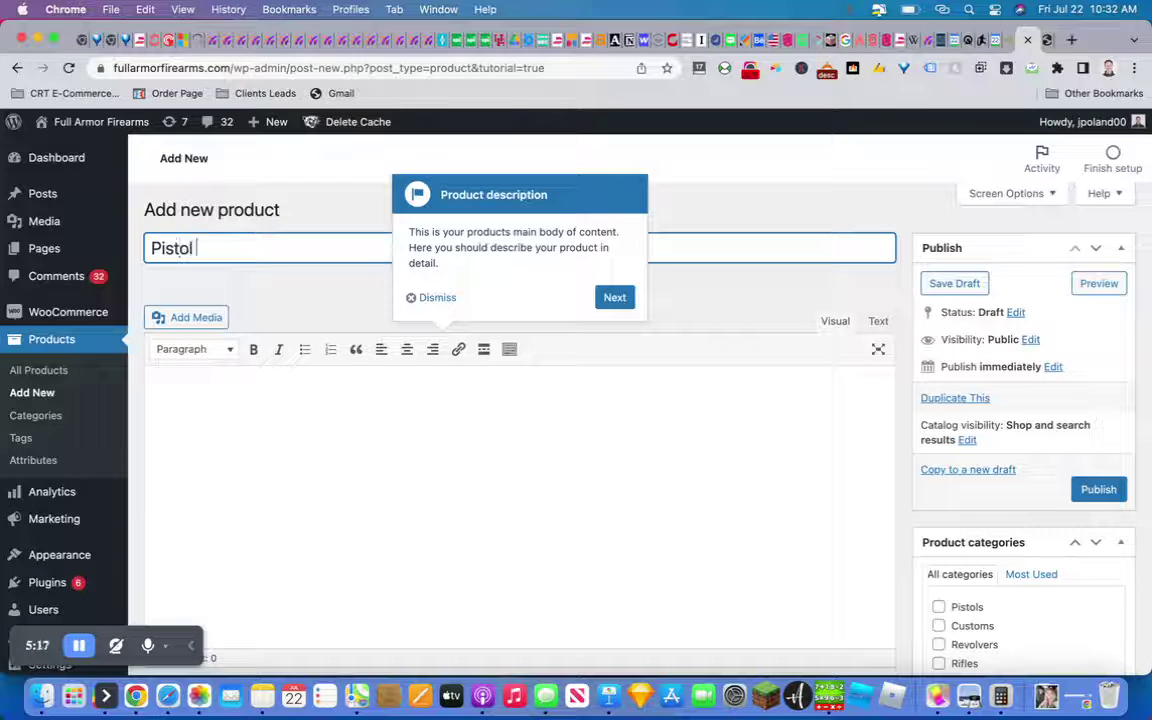
click(199, 385)
text(Description Text)
Add the short description text and bring up the Set product image chooser
scroll(295, 538, down, 15)
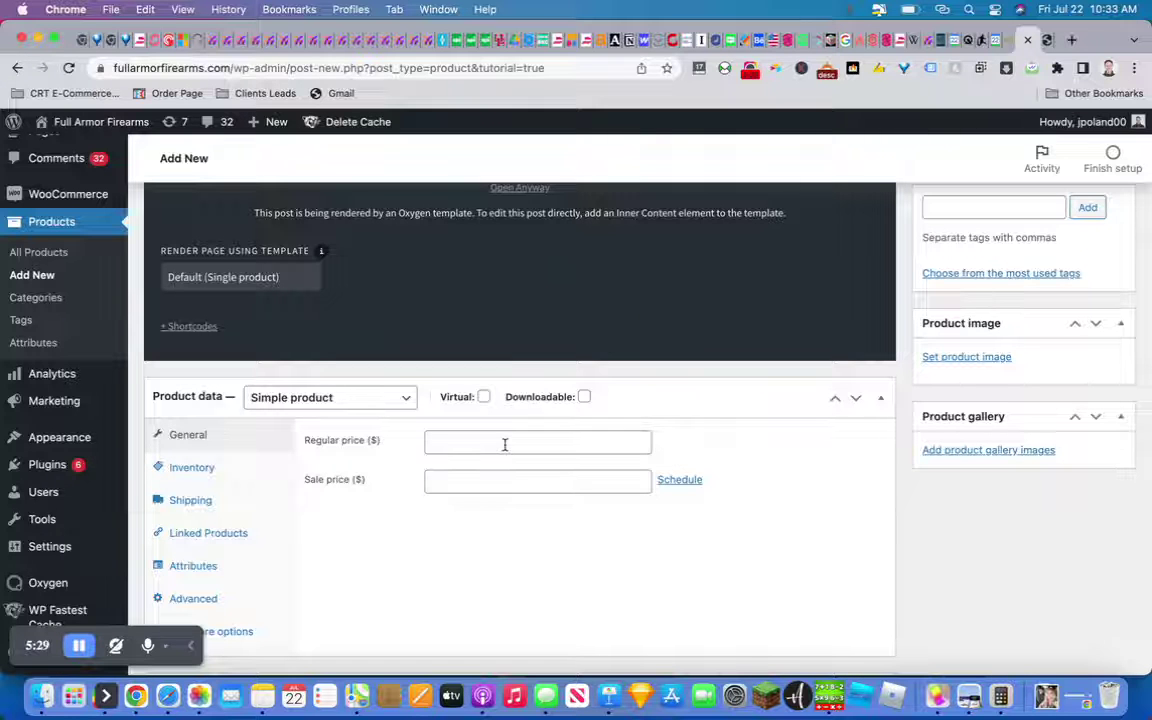
scroll(505, 444, down, 5)
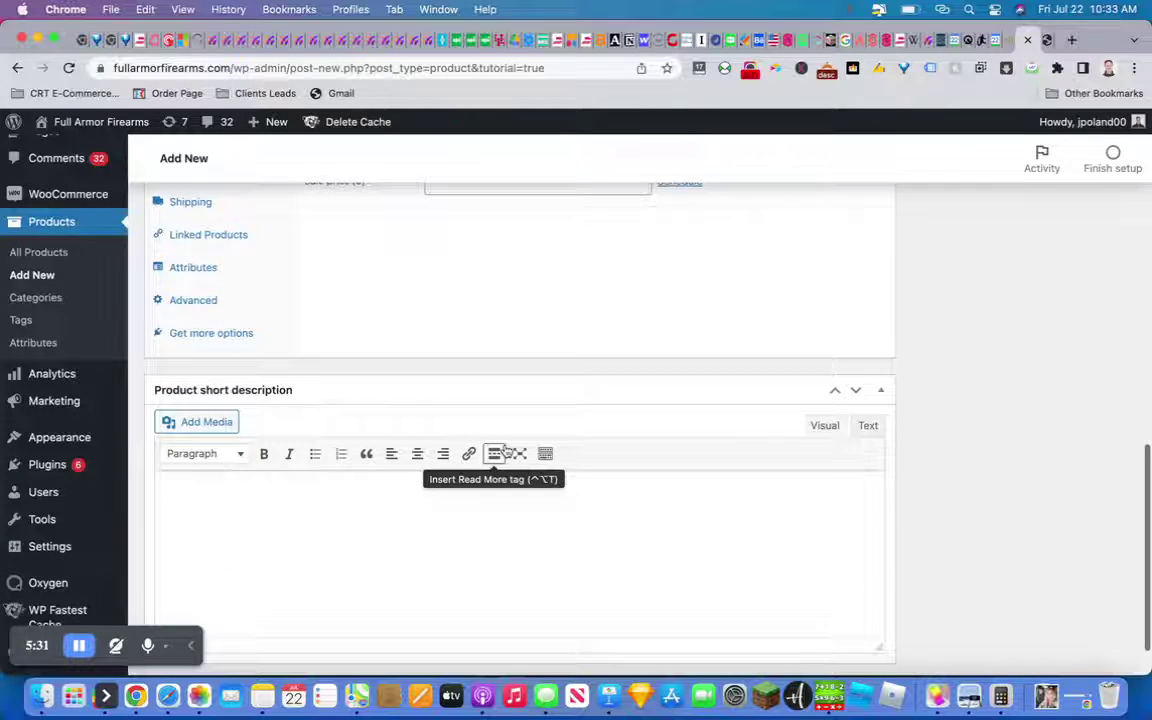
scroll(505, 450, down, 1)
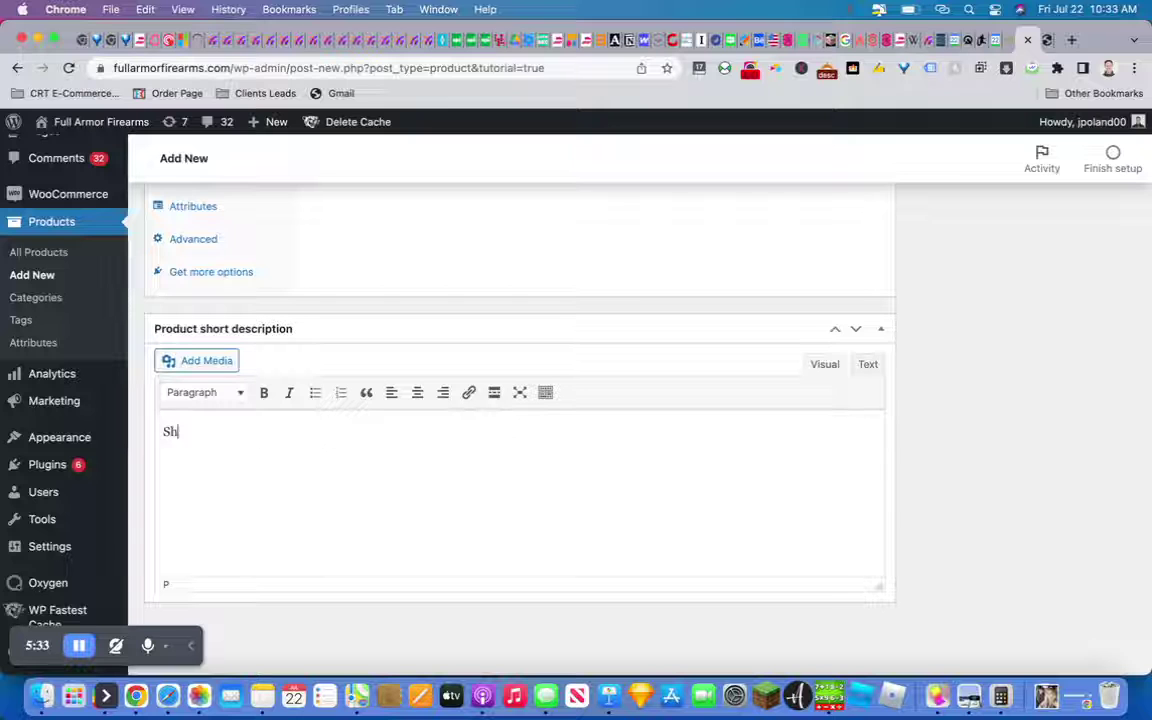
text(escription)
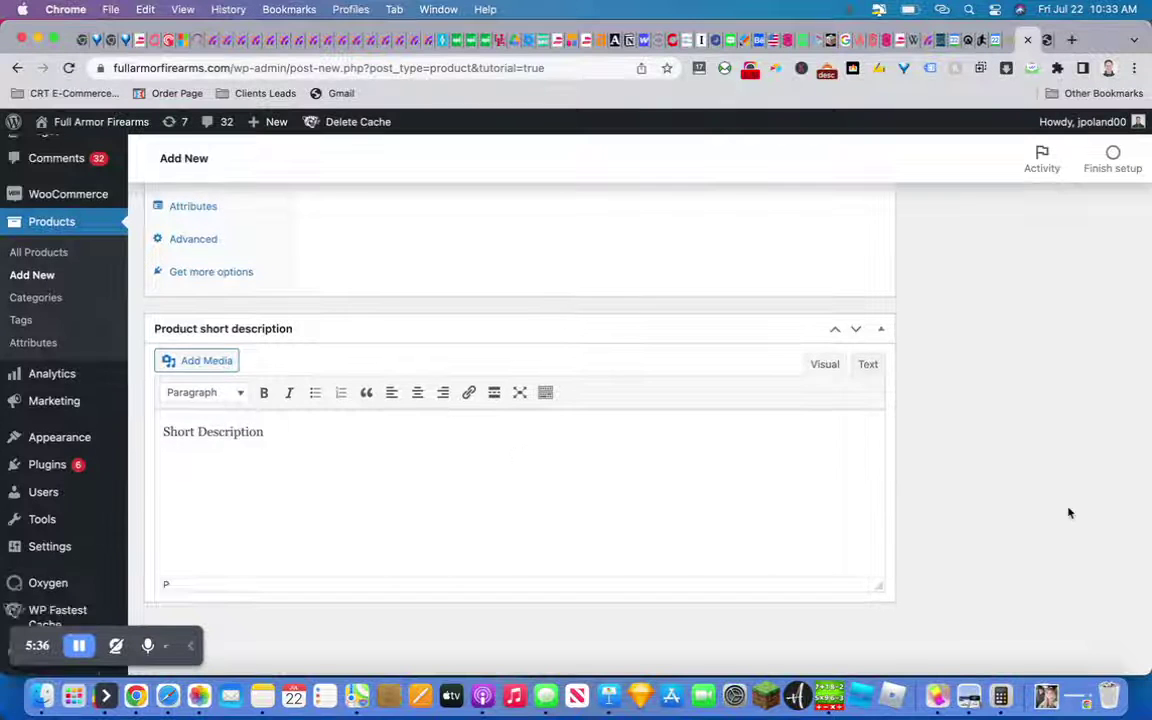
scroll(960, 454, up, 6)
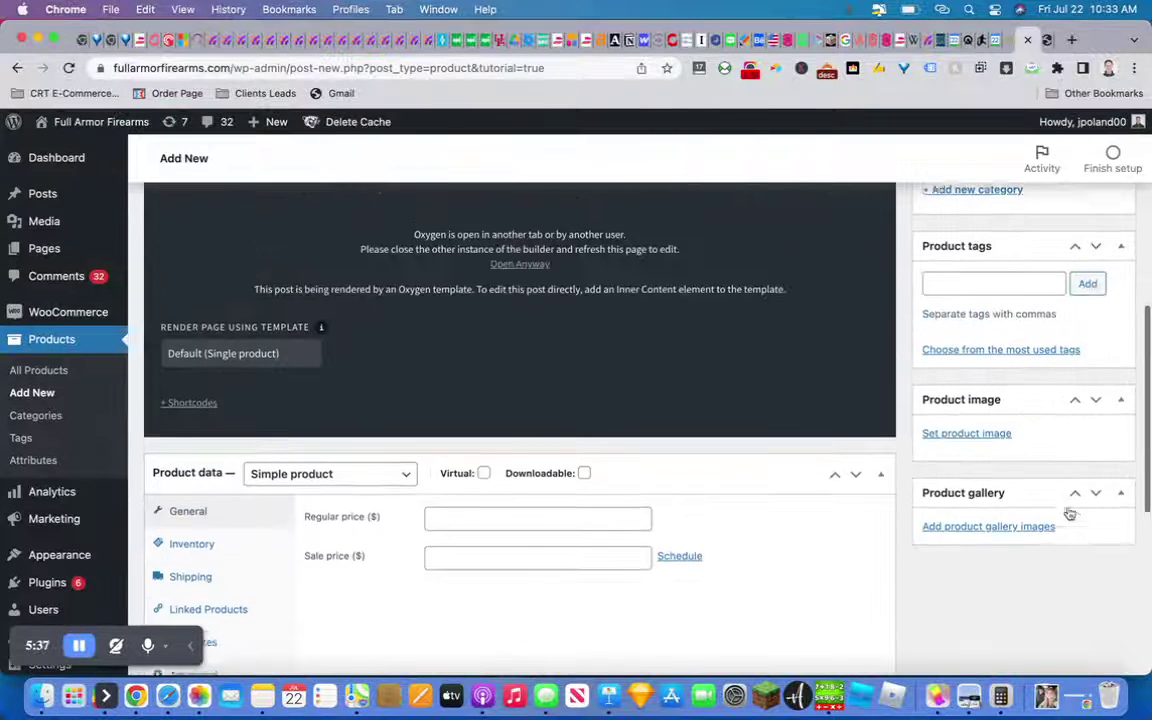
click(966, 462)
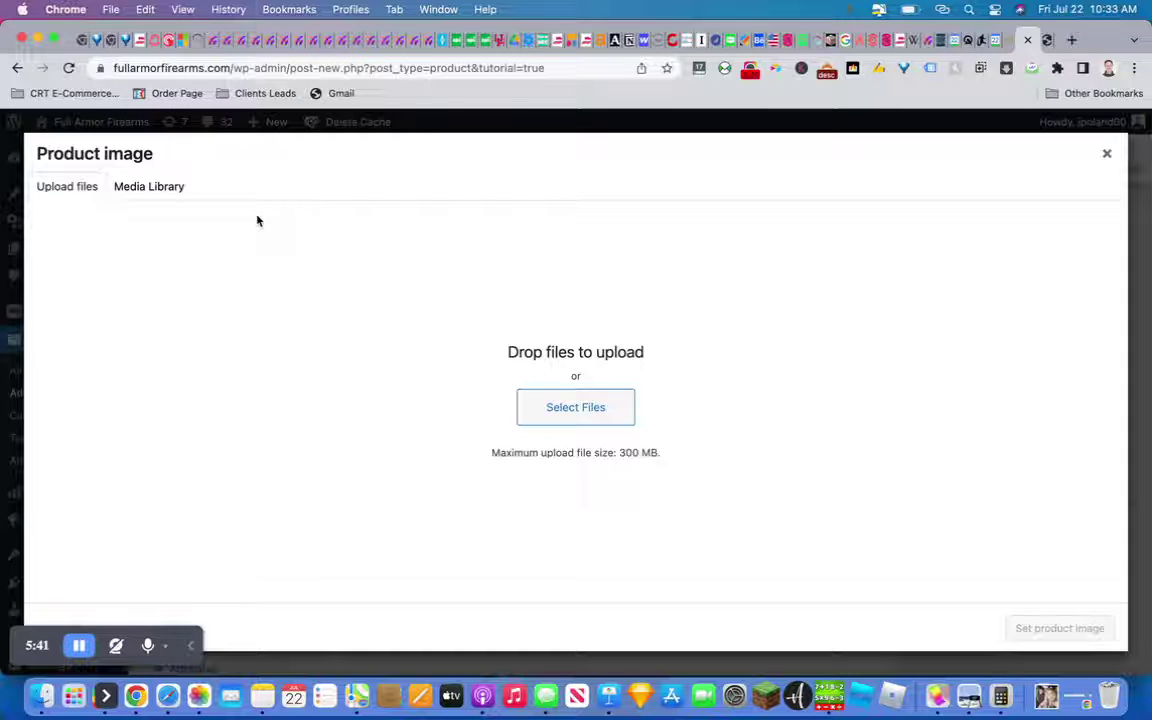
Set Revolver-1.jpeg from the Media Library as the product image, then publish the product
click(158, 187)
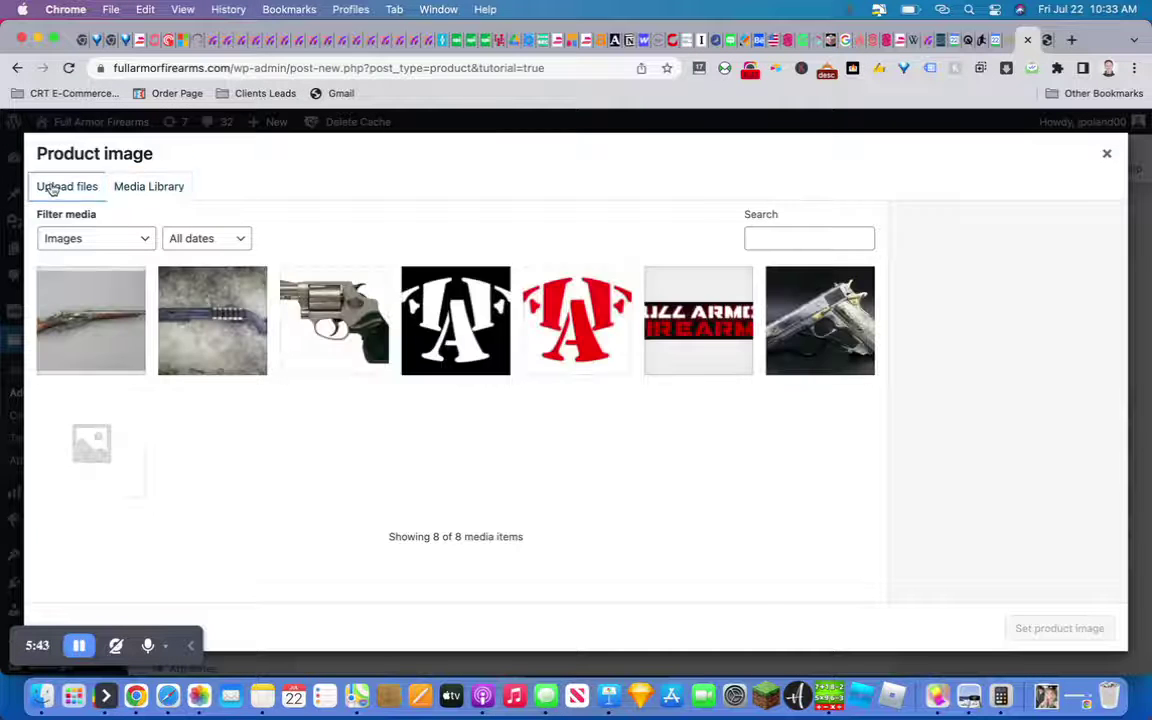
click(53, 190)
click(172, 191)
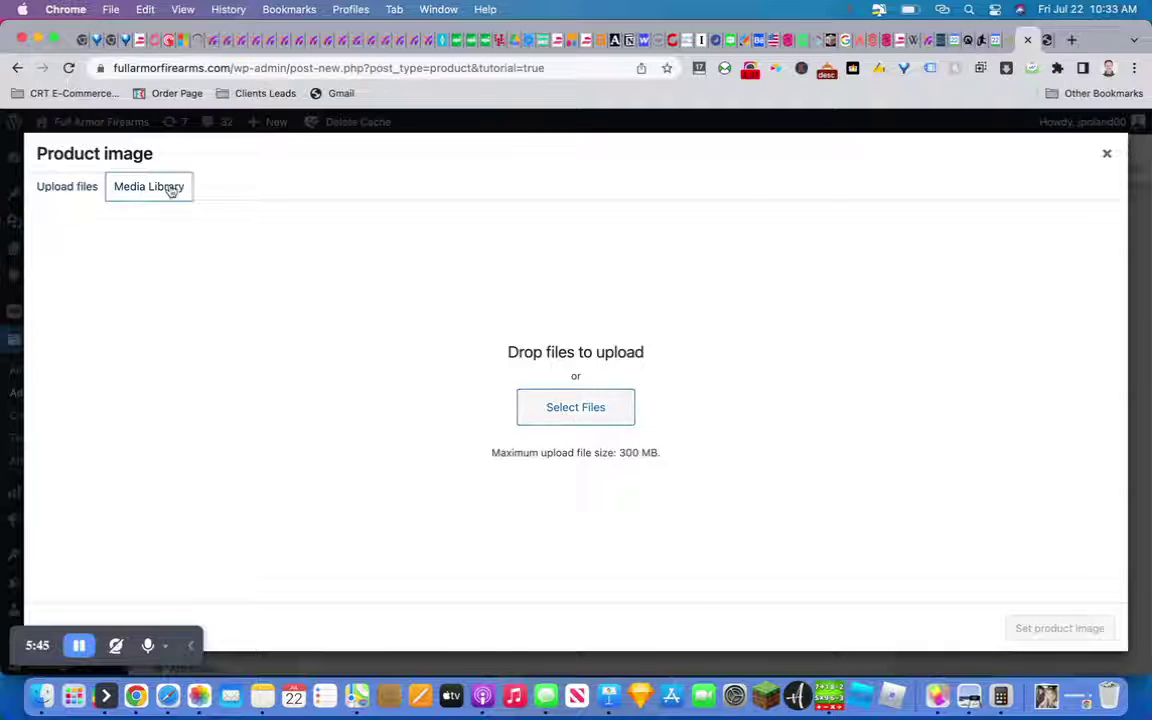
click(310, 296)
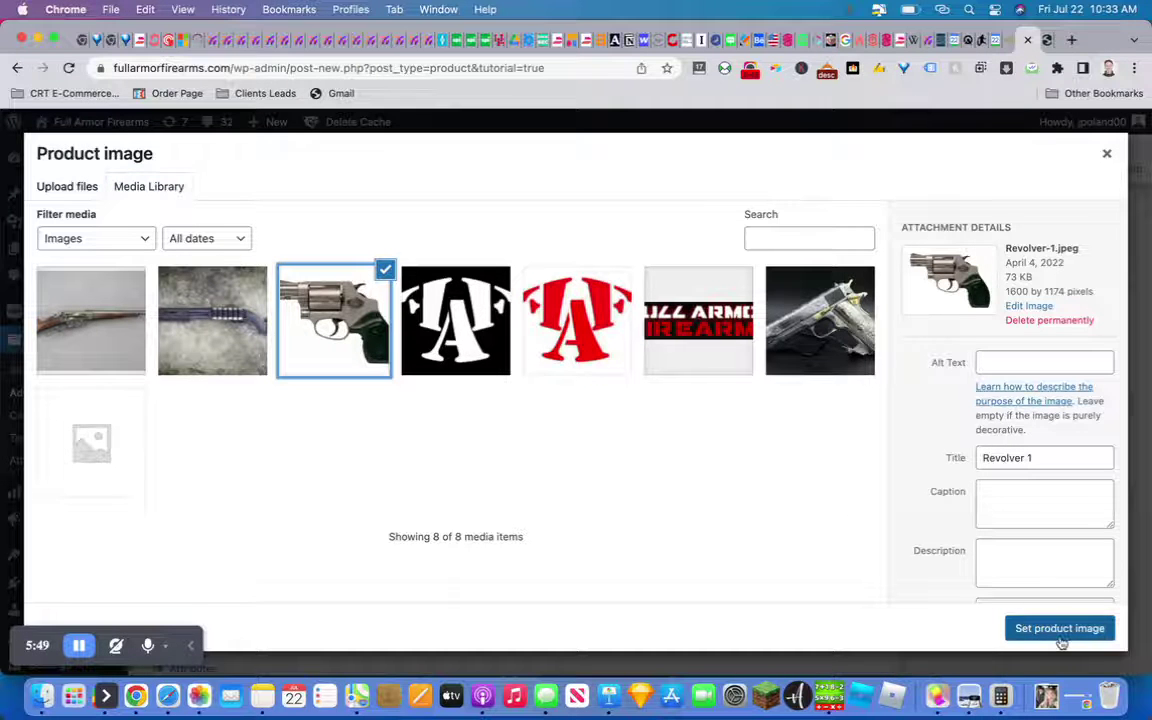
click(1059, 628)
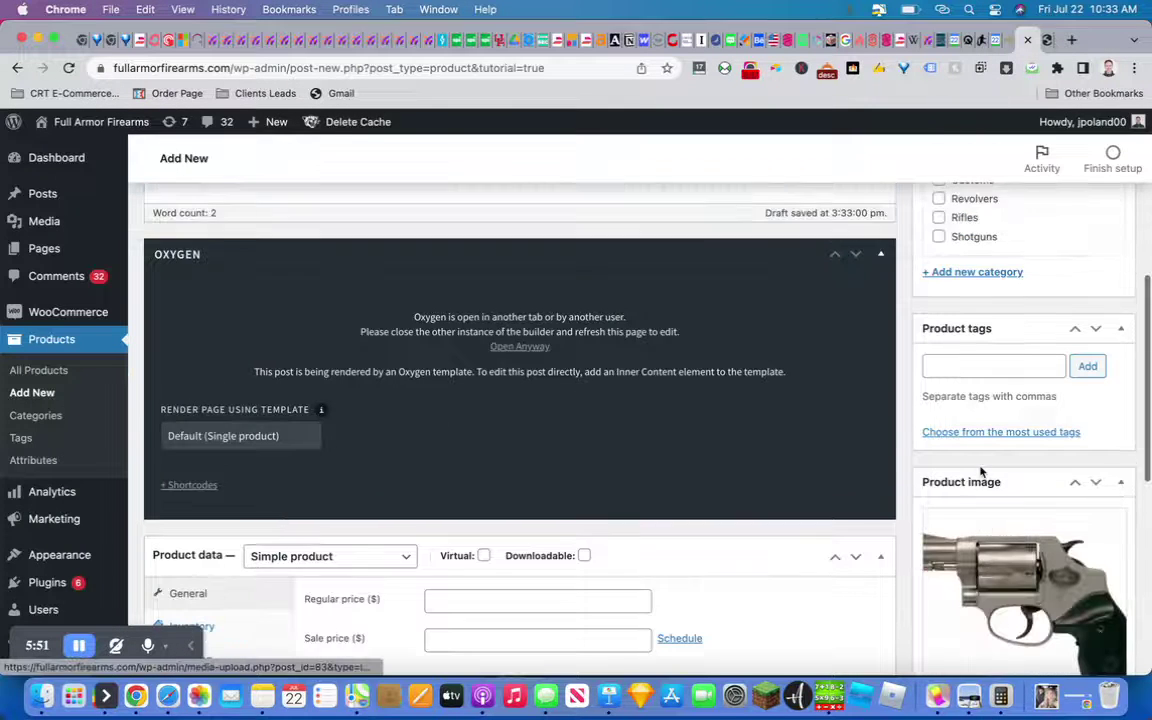
scroll(980, 467, up, 3)
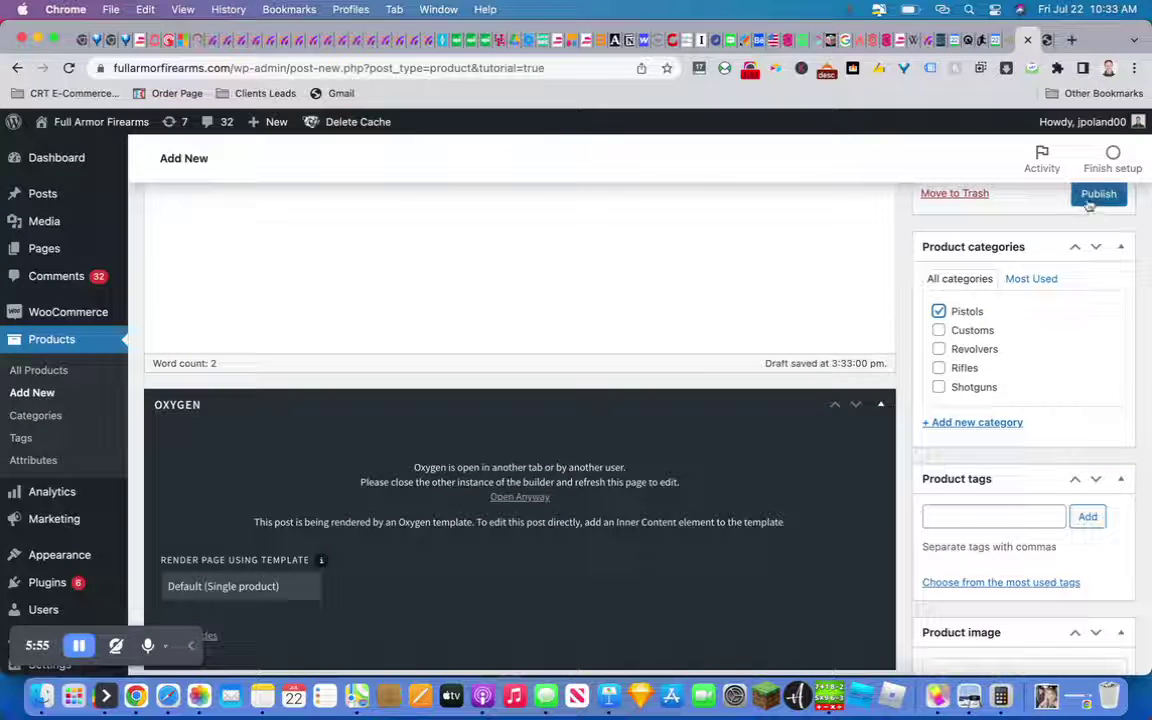
click(1093, 196)
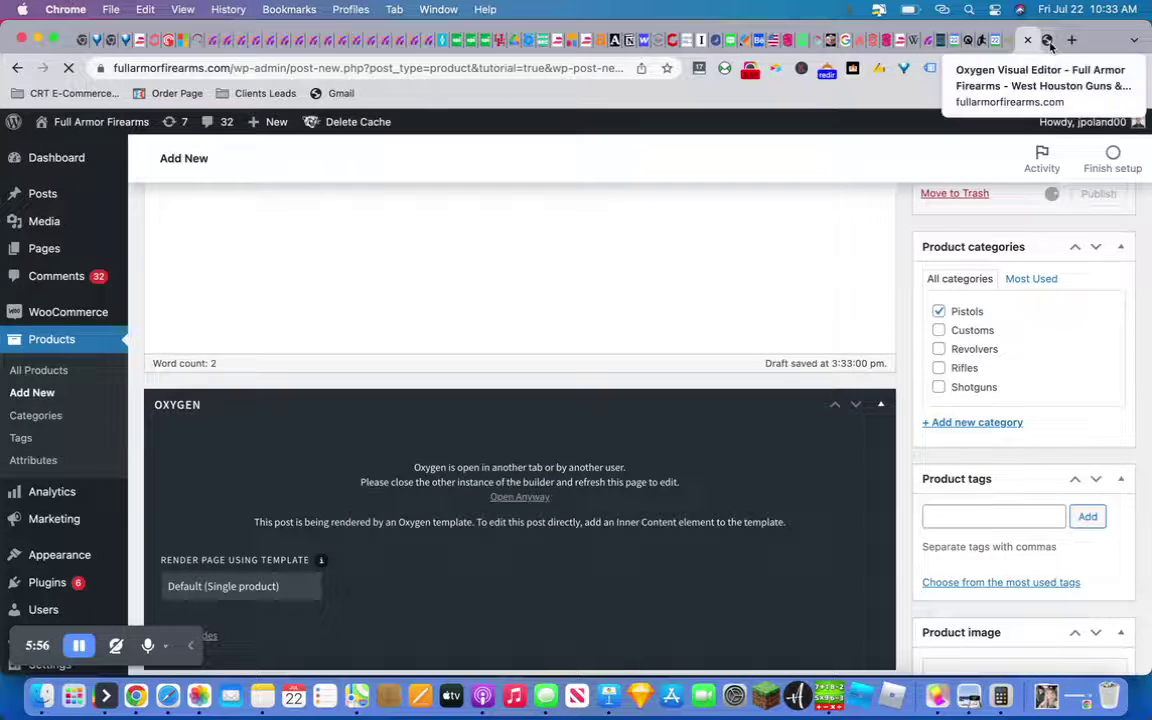
From Oxygen's Back to WP menu, open the store's public frontend in a new tab
click(1046, 42)
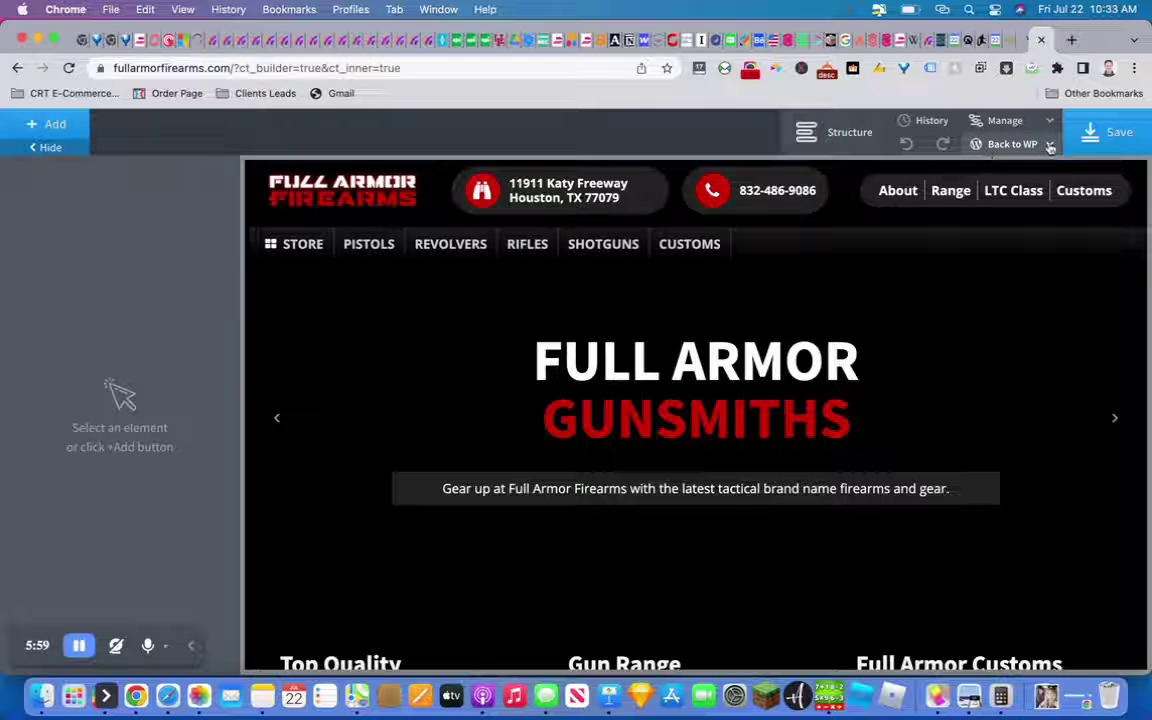
click(1012, 144)
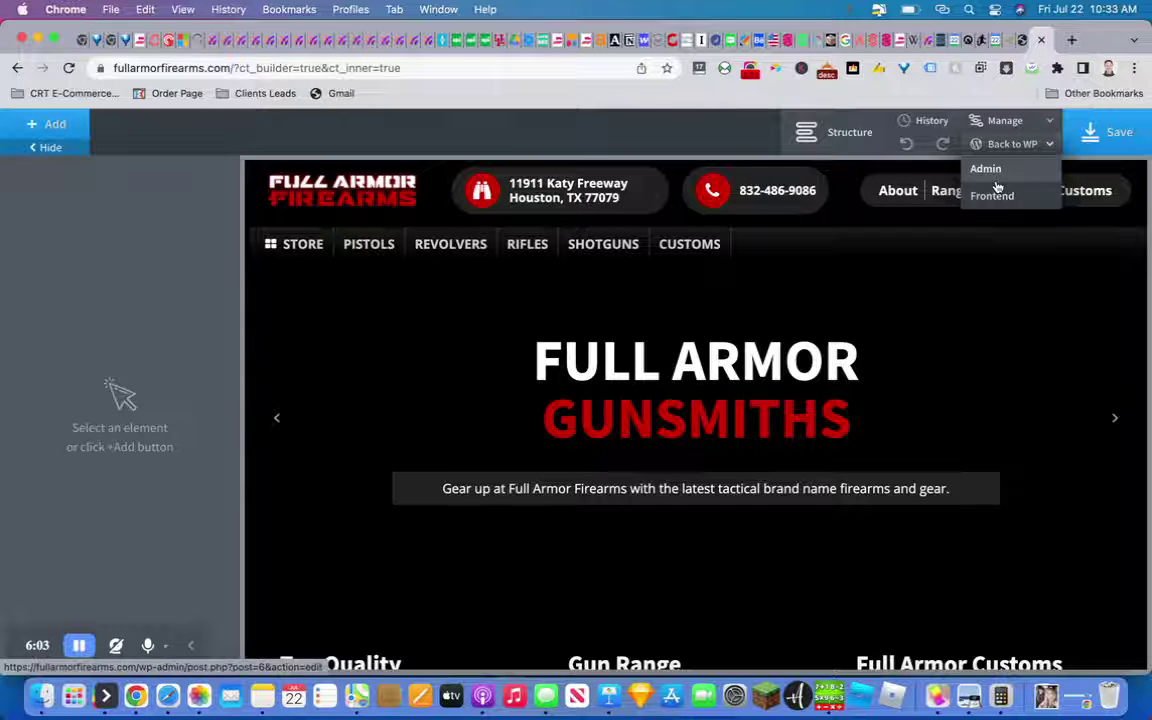
right_click(995, 190)
click(952, 193)
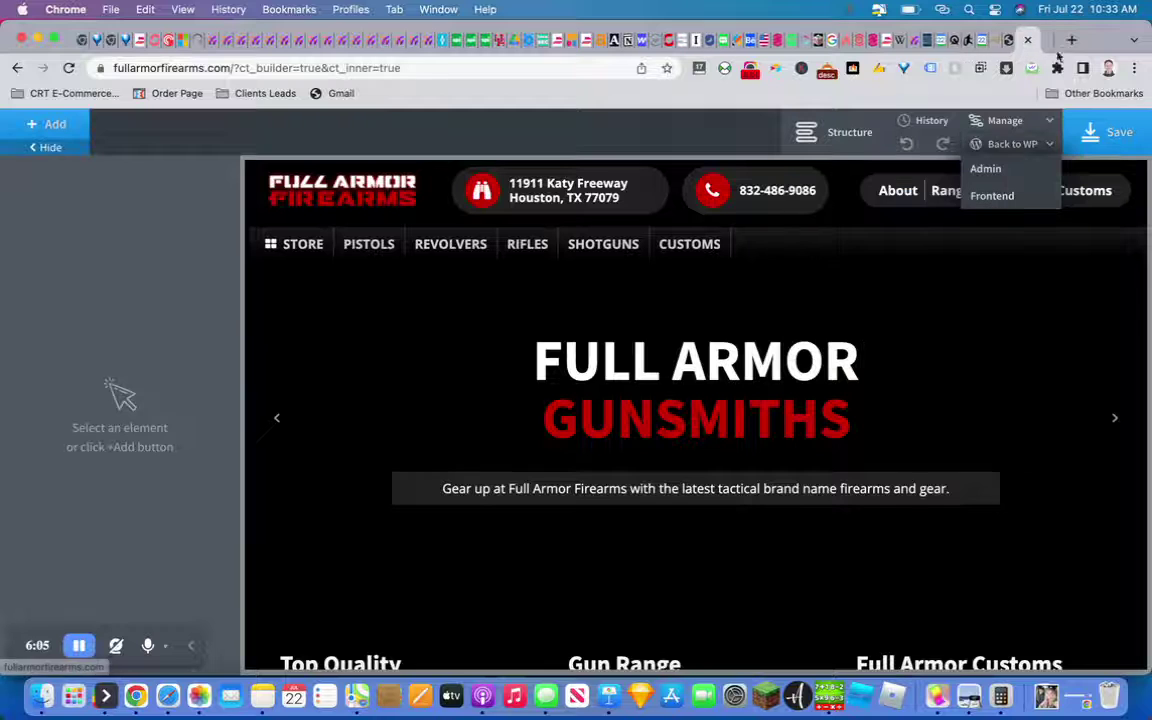
click(1028, 40)
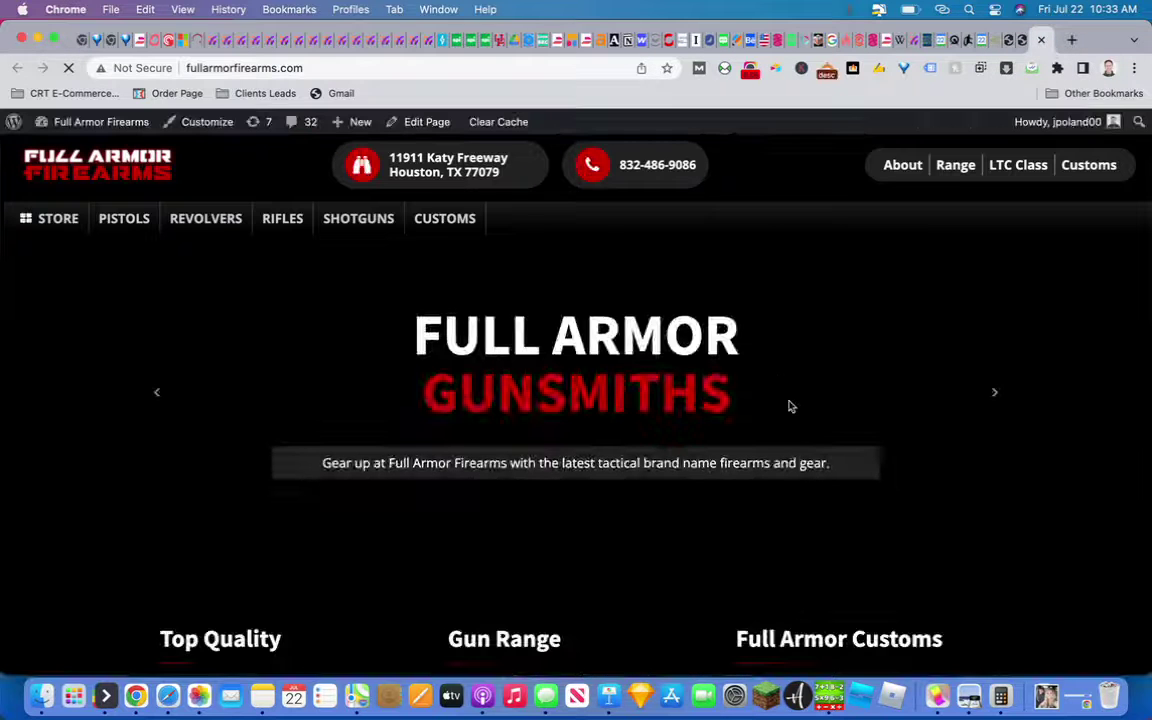
Browse the Pistols category and main store listing, then open the Pistol 1 product page
scroll(790, 405, down, 5)
scroll(790, 405, down, 8)
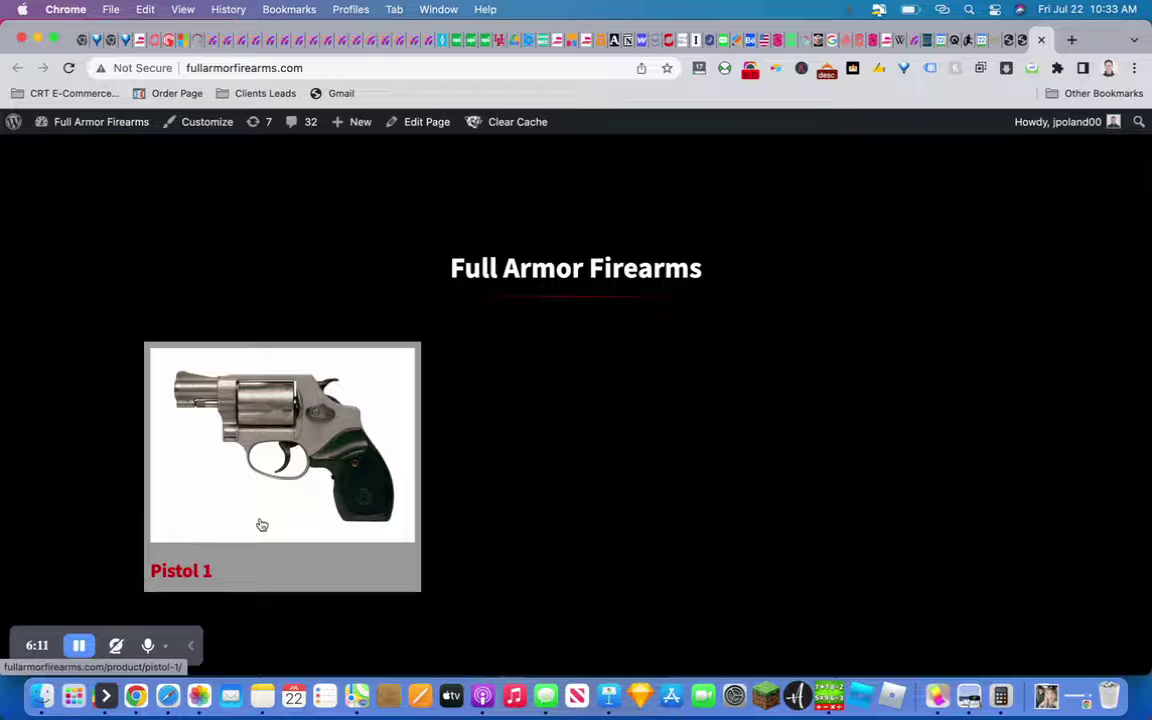
scroll(527, 399, up, 10)
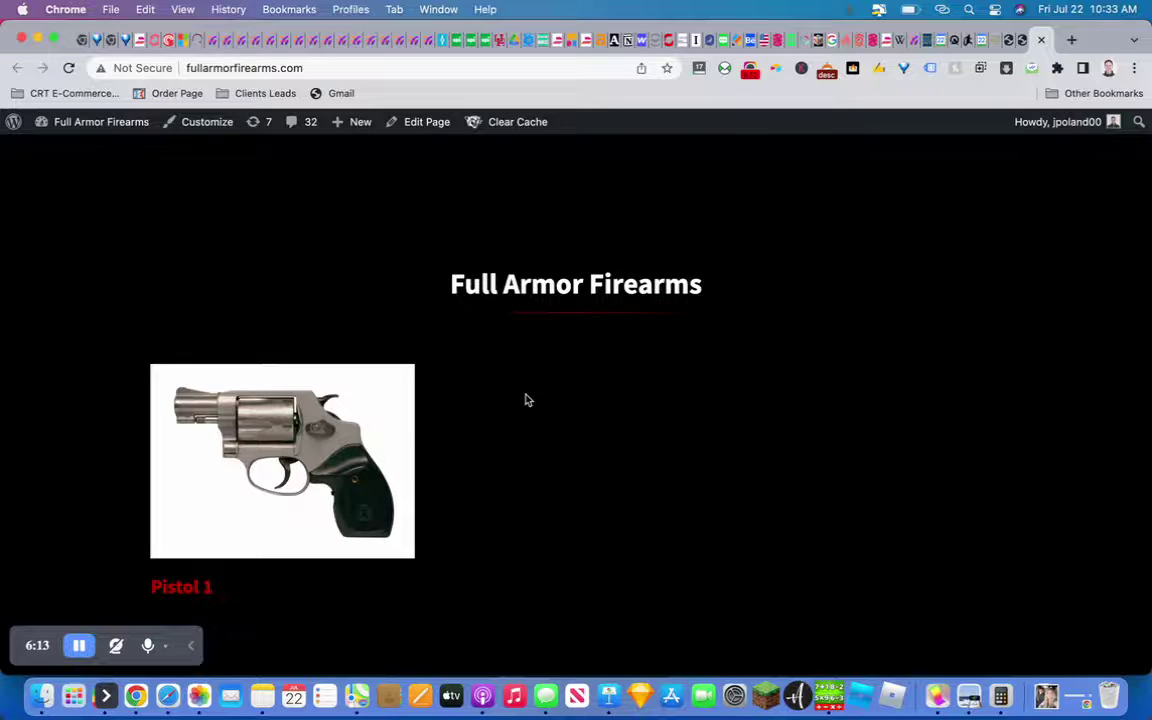
click(121, 219)
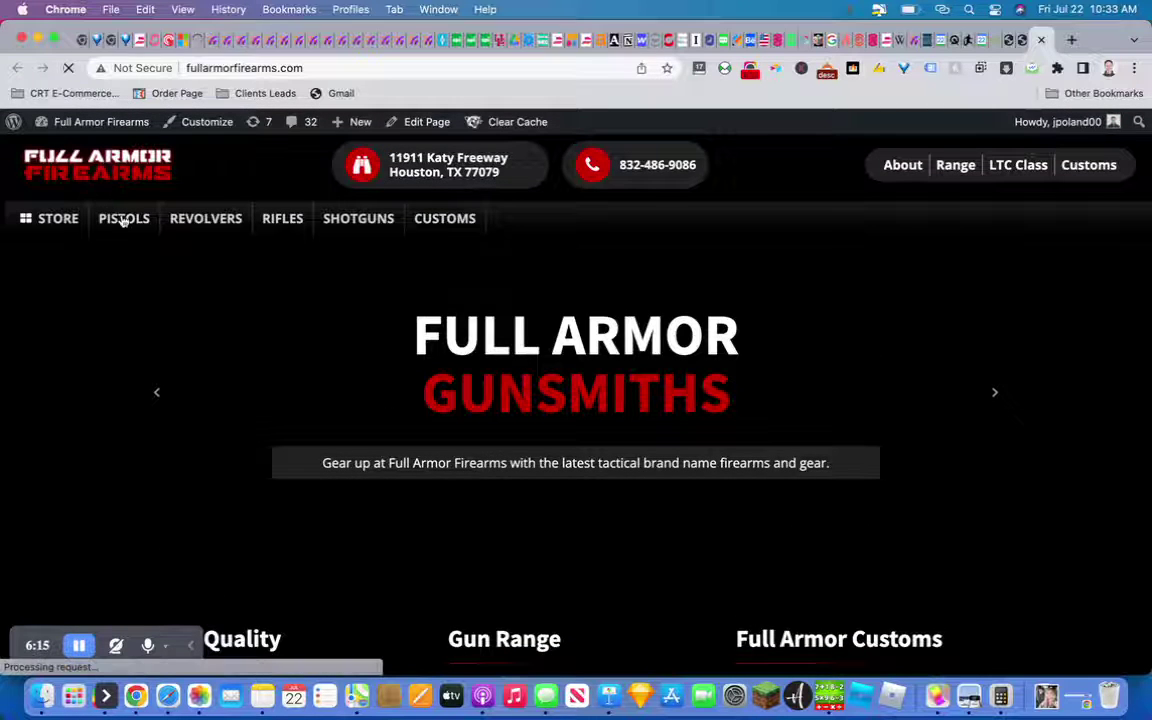
scroll(344, 359, down, 3)
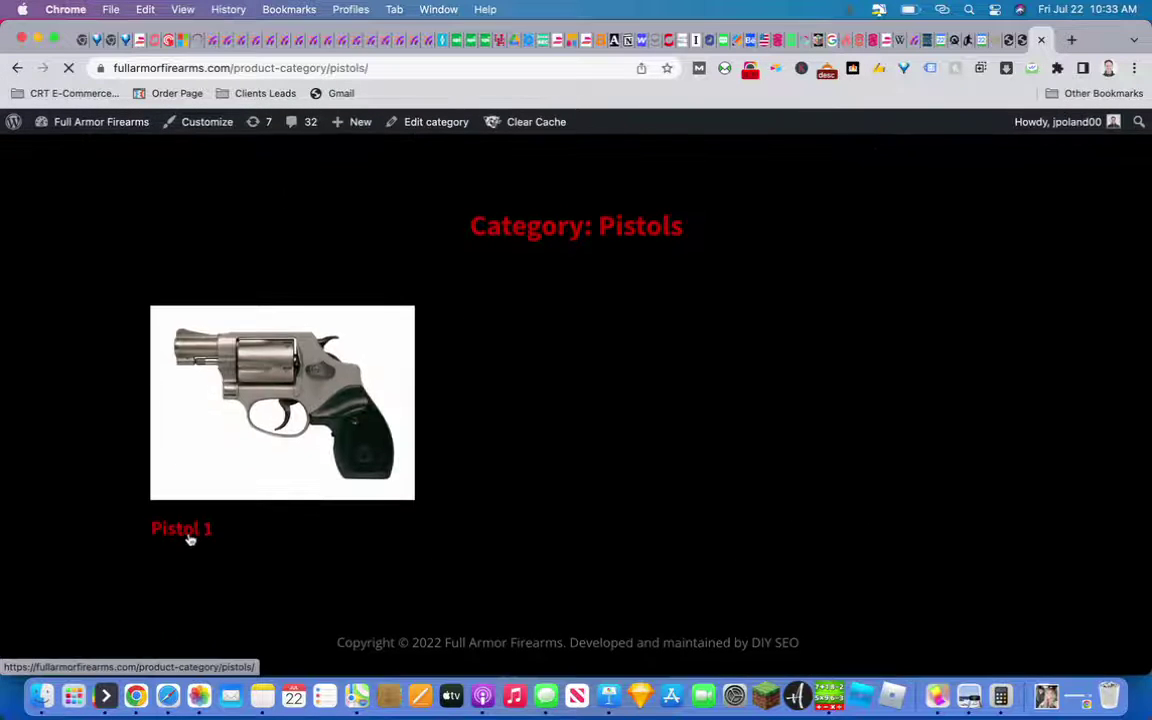
scroll(308, 400, up, 3)
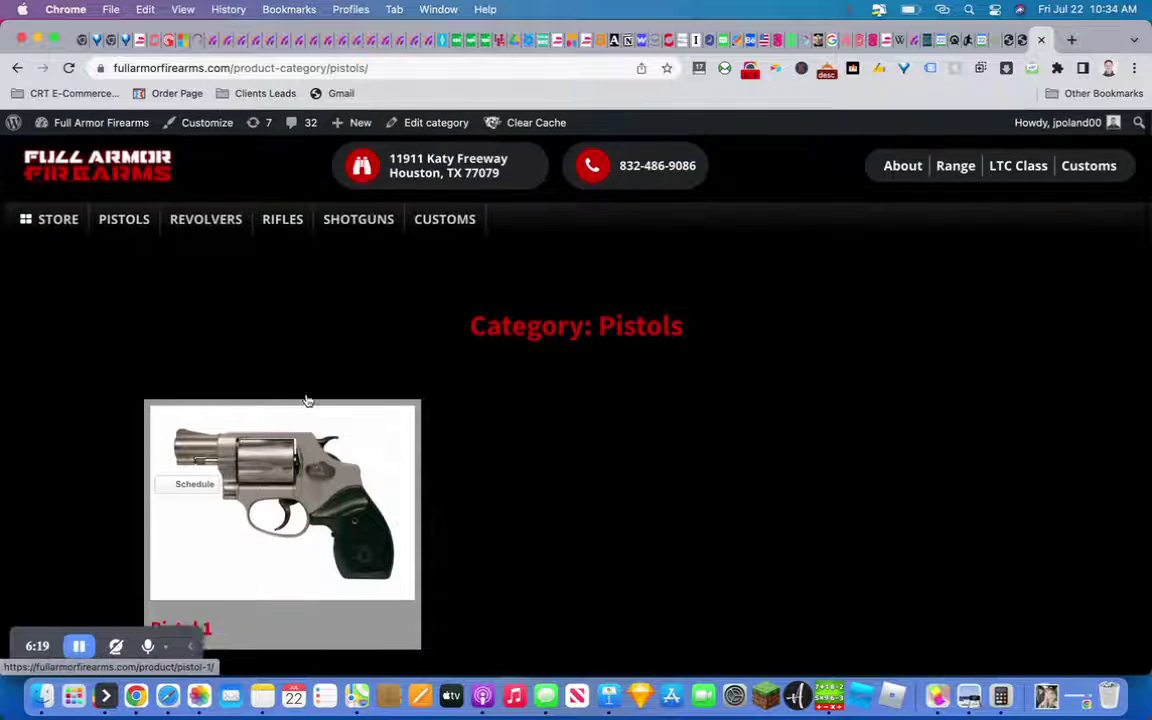
click(54, 220)
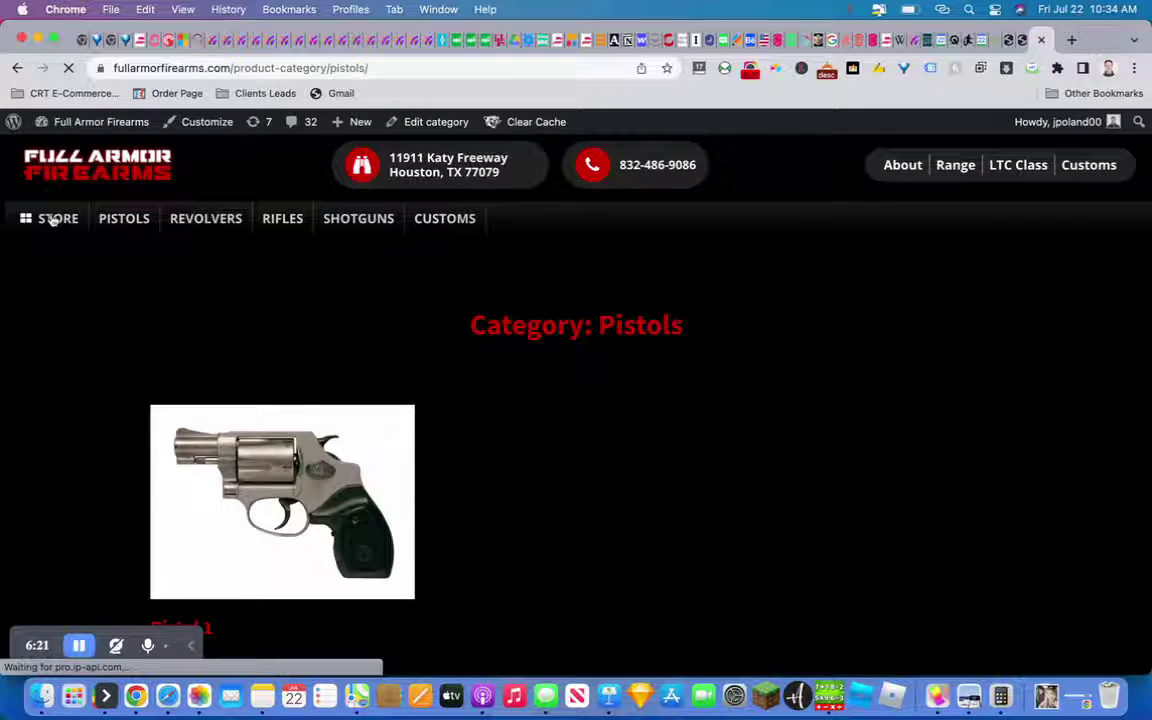
scroll(386, 424, down, 6)
scroll(384, 424, down, 4)
scroll(384, 424, up, 10)
scroll(384, 424, down, 3)
click(299, 452)
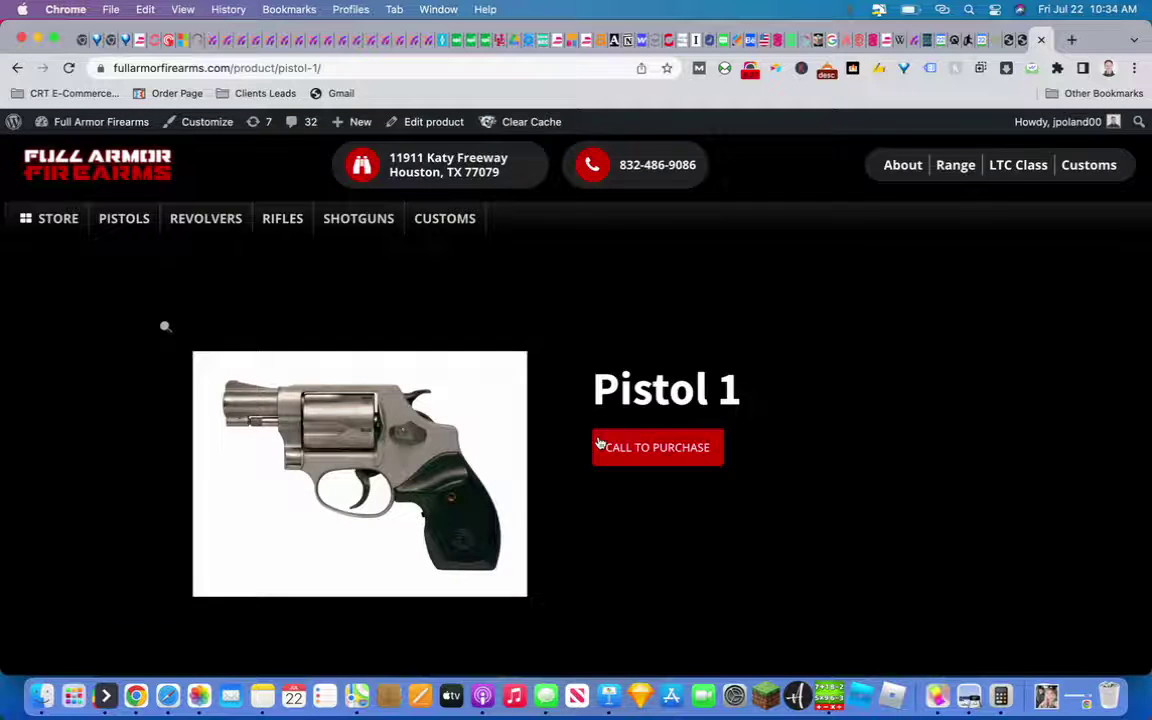
Test Pistol 1's Call to Purchase link and dismiss the 'Make a call from' prompt
scroll(600, 444, down, 2)
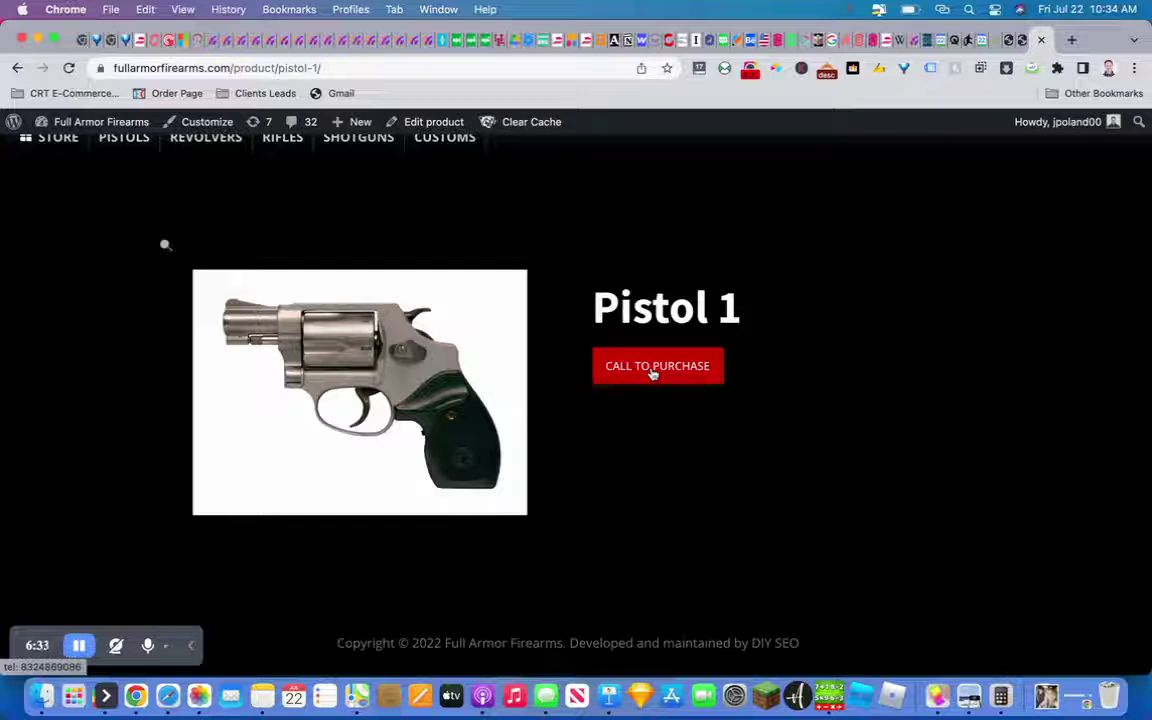
click(652, 368)
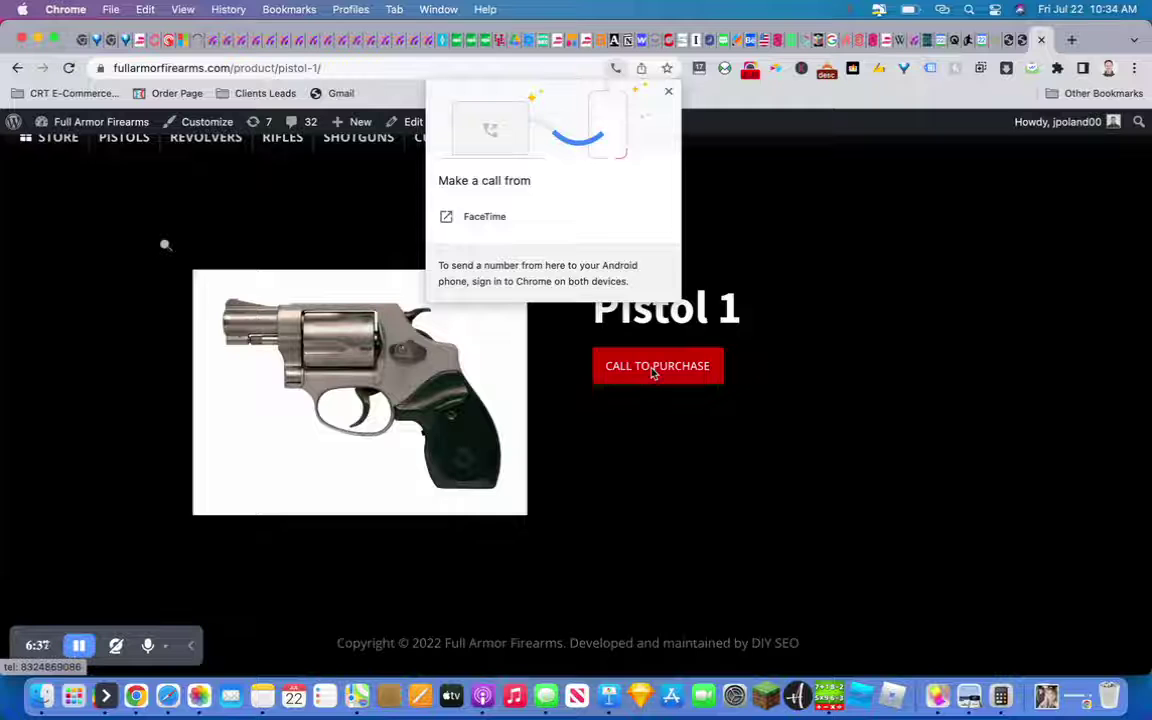
click(669, 92)
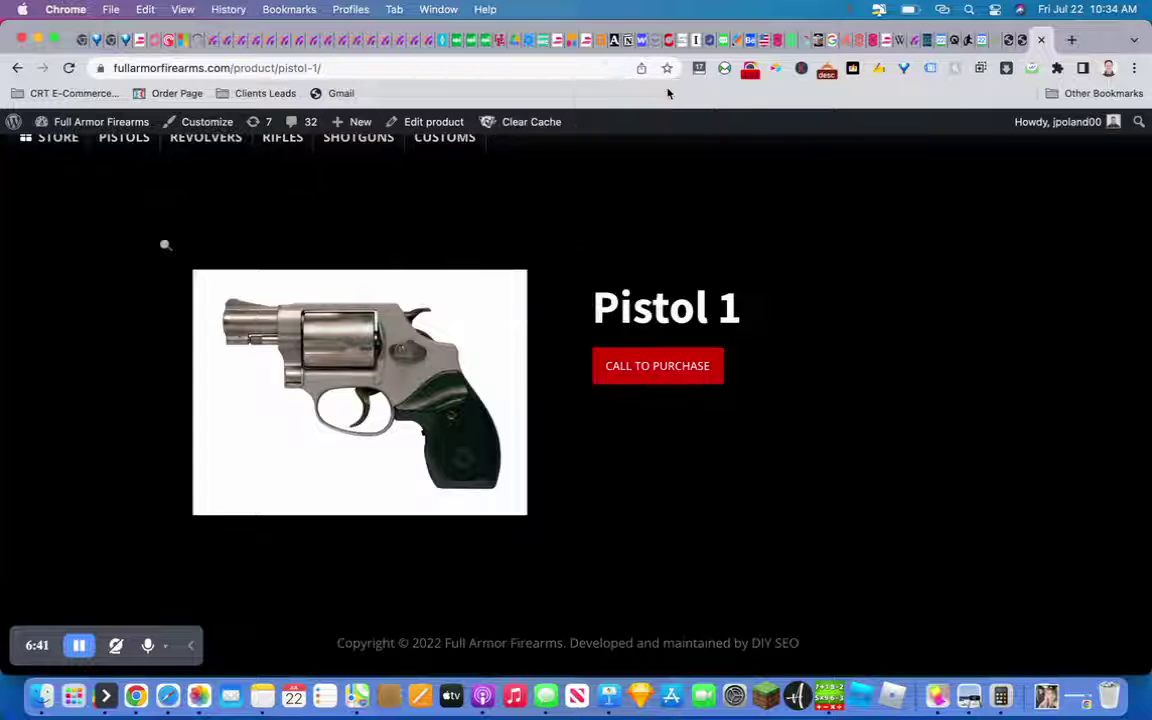
scroll(627, 432, up, 2)
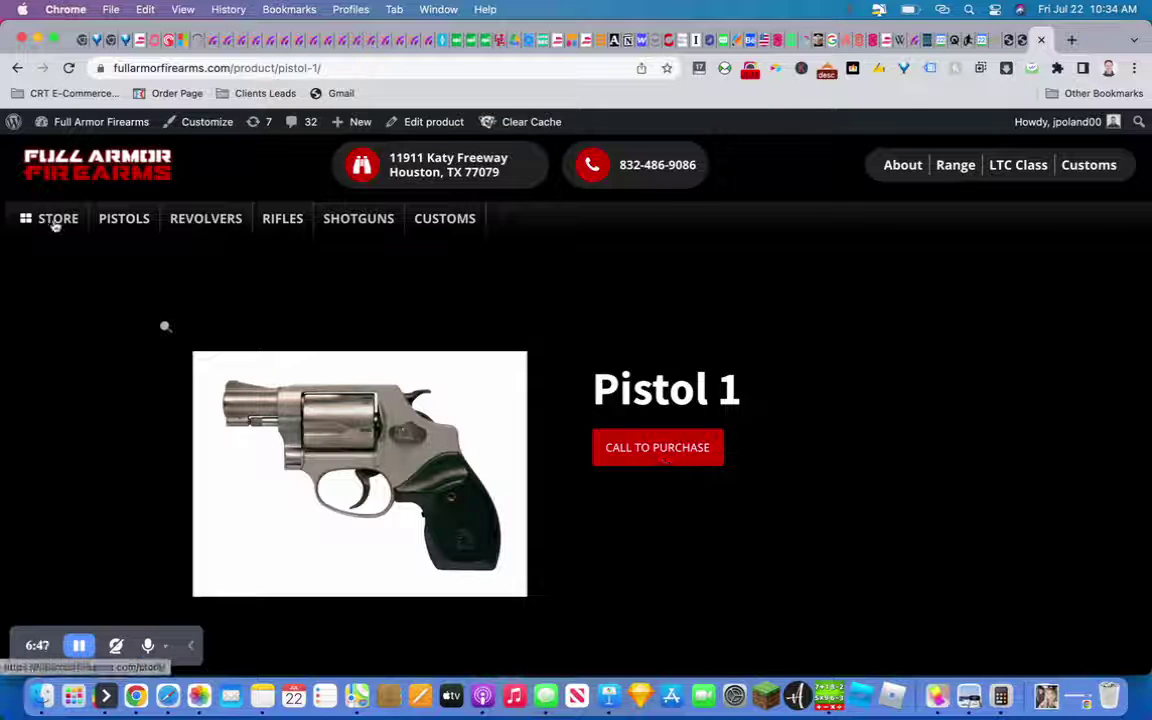
scroll(500, 334, down, 2)
scroll(500, 340, up, 2)
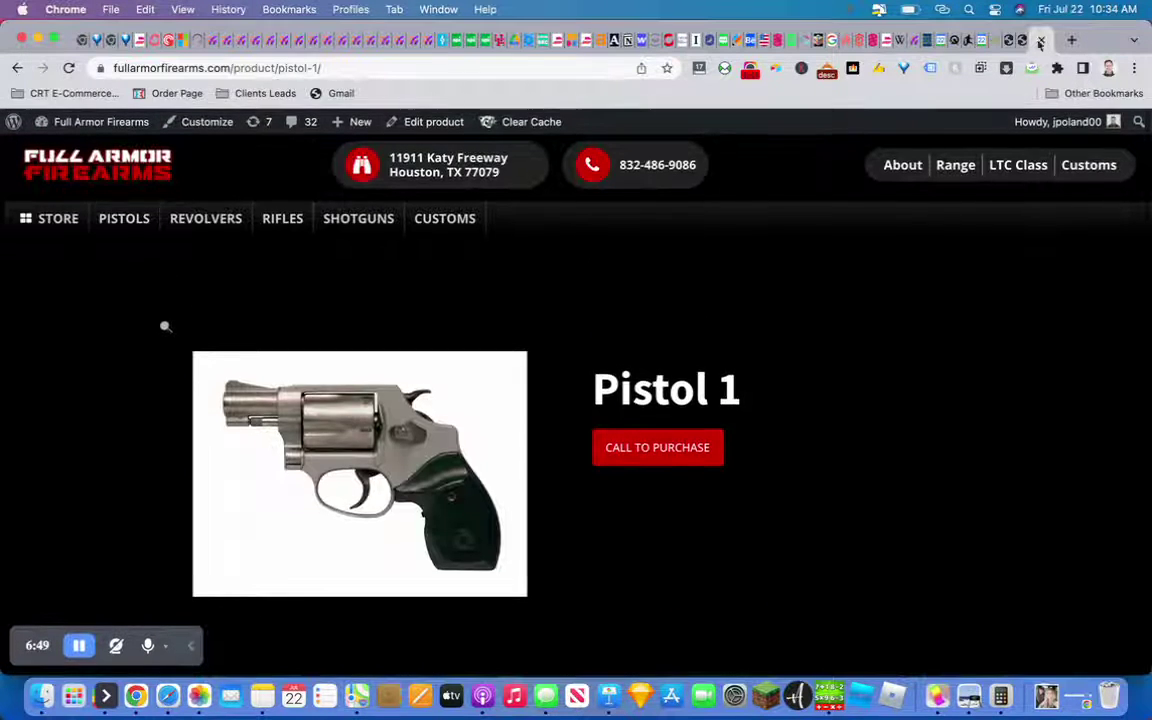
Start a new product titled Shotgun with the description 'Description'
click(1008, 41)
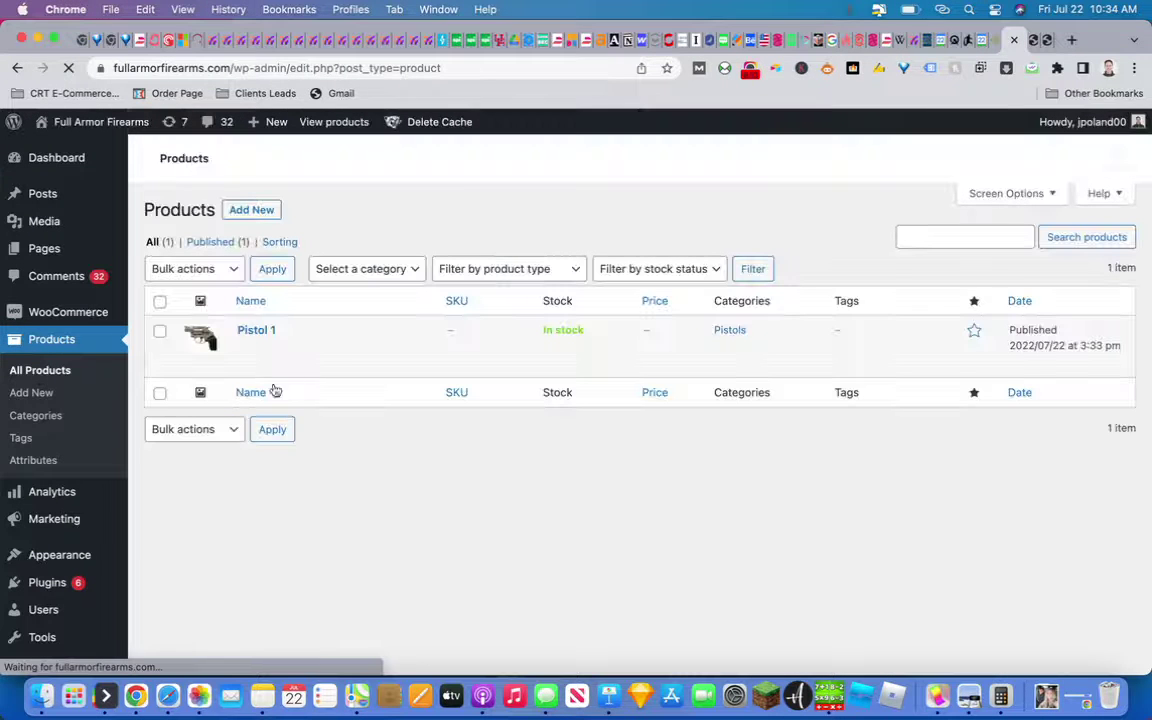
click(248, 211)
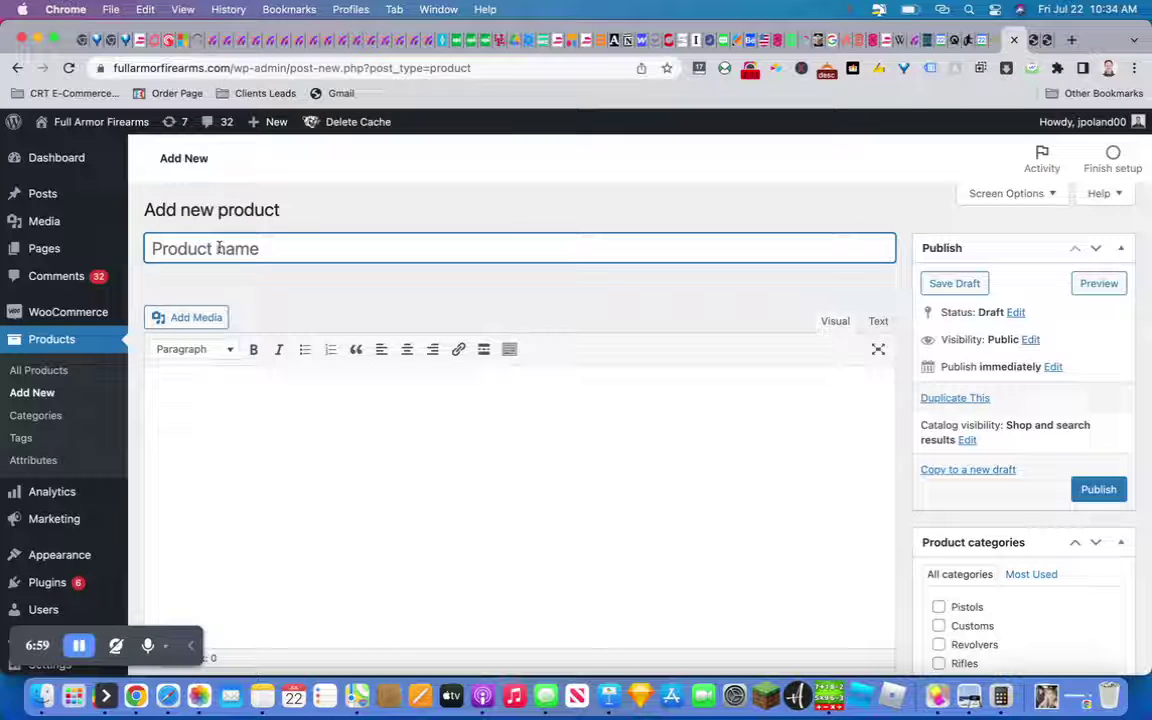
text(Shotgun)
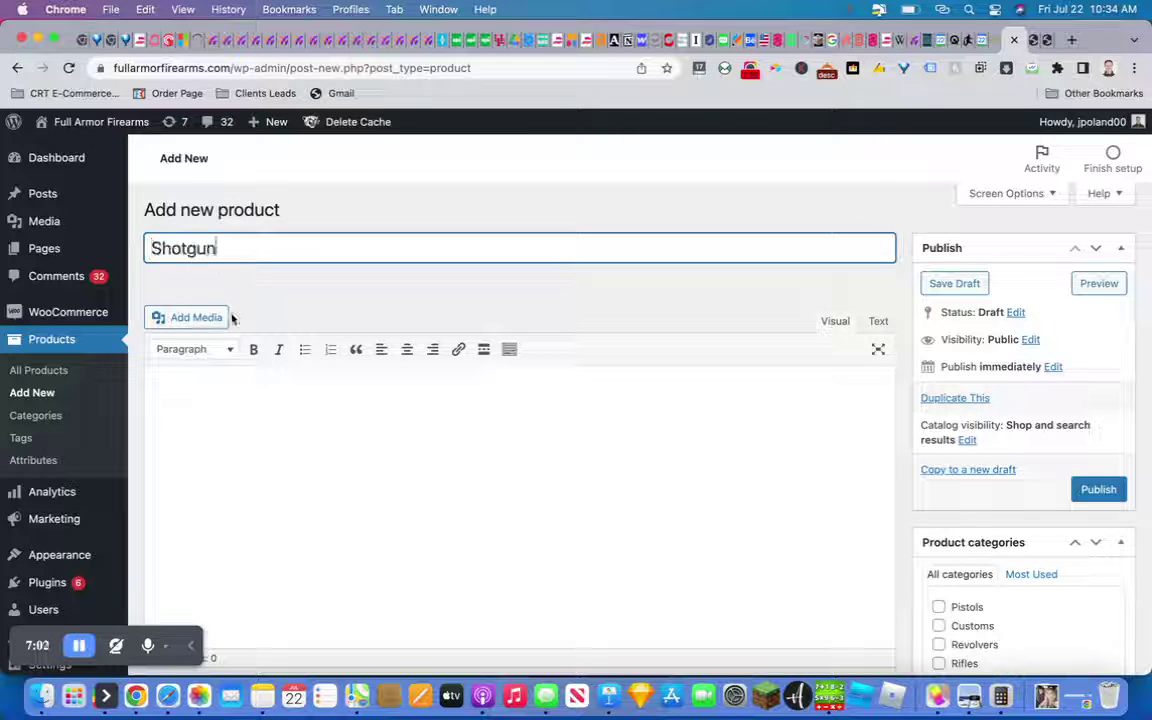
click(231, 417)
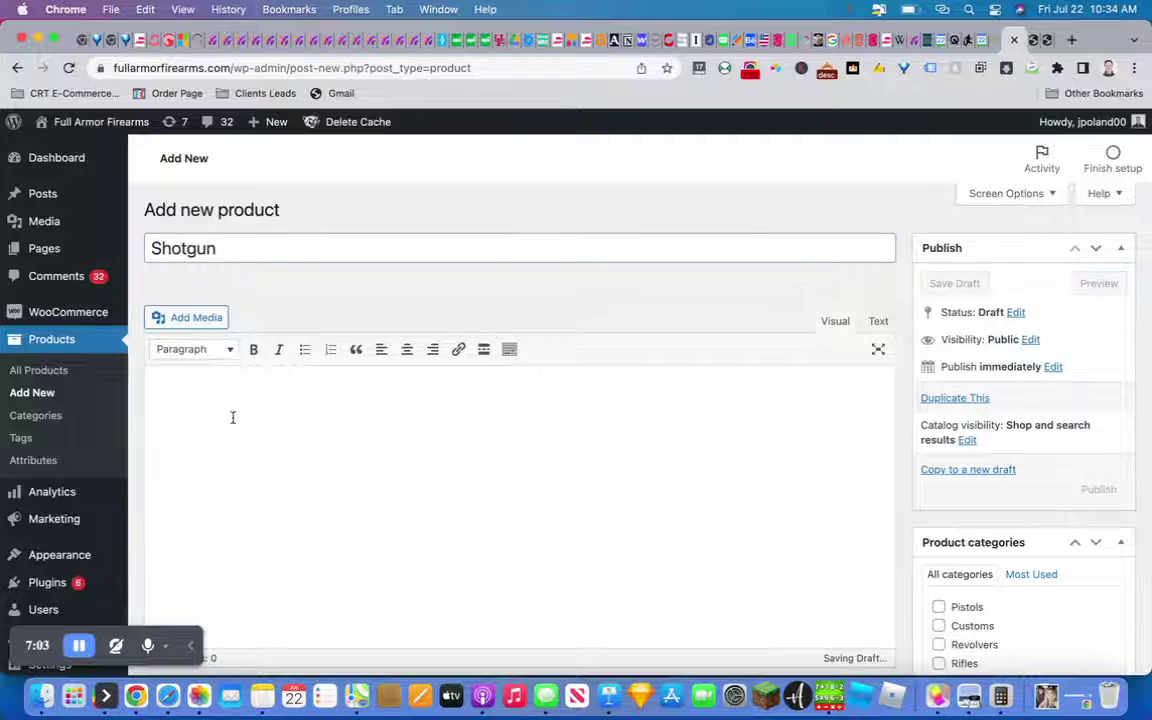
text(Description)
Set the Shotgun's regular price to 66 and sale price to 44, then open the product image chooser
scroll(231, 417, down, 10)
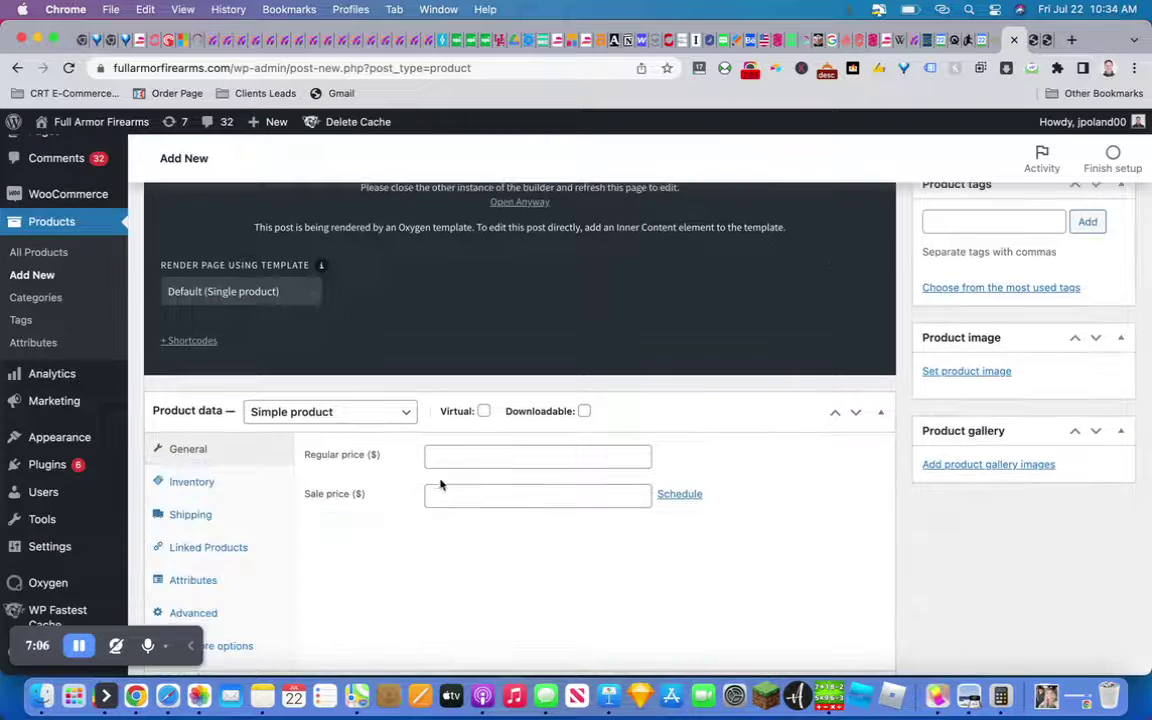
click(448, 462)
text(30)
key(Tab)
text(40)
key(BackSpace)
key(BackSpace)
text(44)
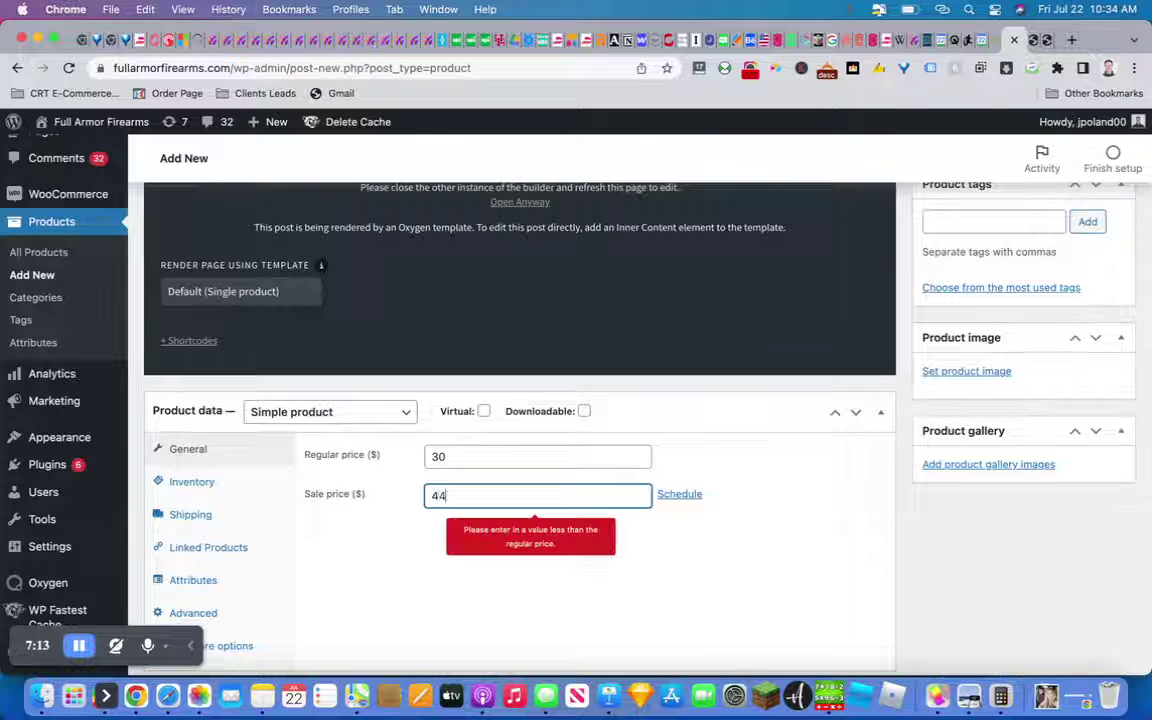
double_click(465, 456)
text(66)
key(Tab)
text(44)
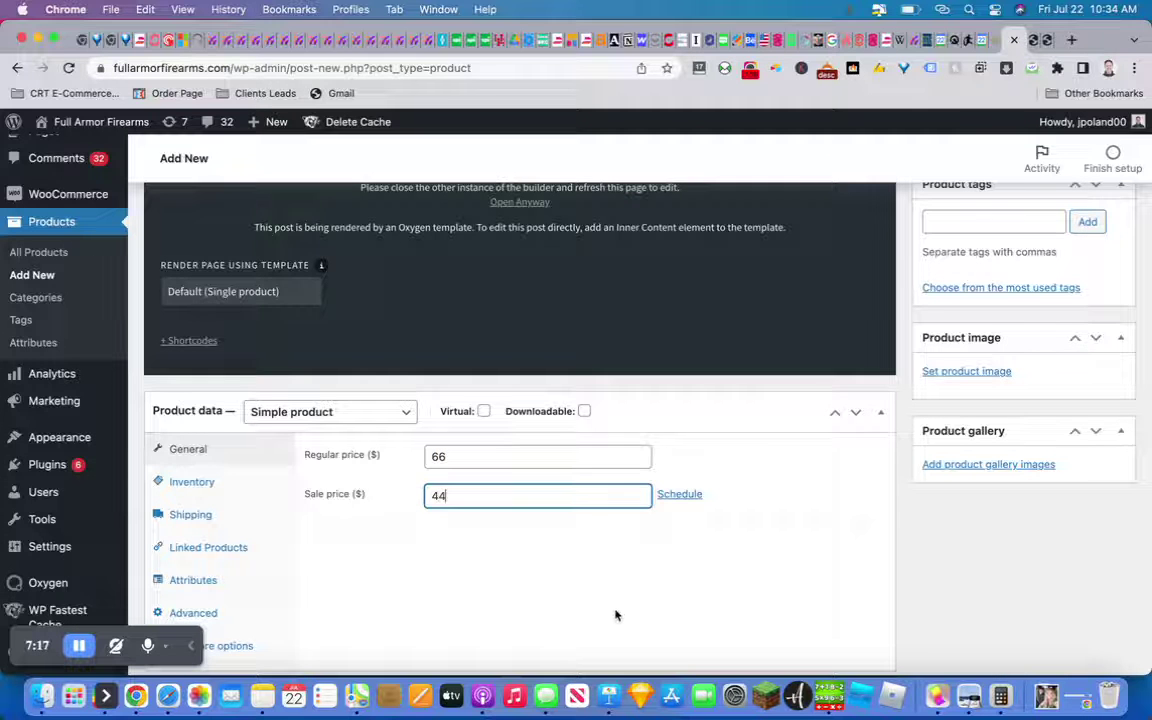
scroll(843, 511, up, 2)
click(935, 456)
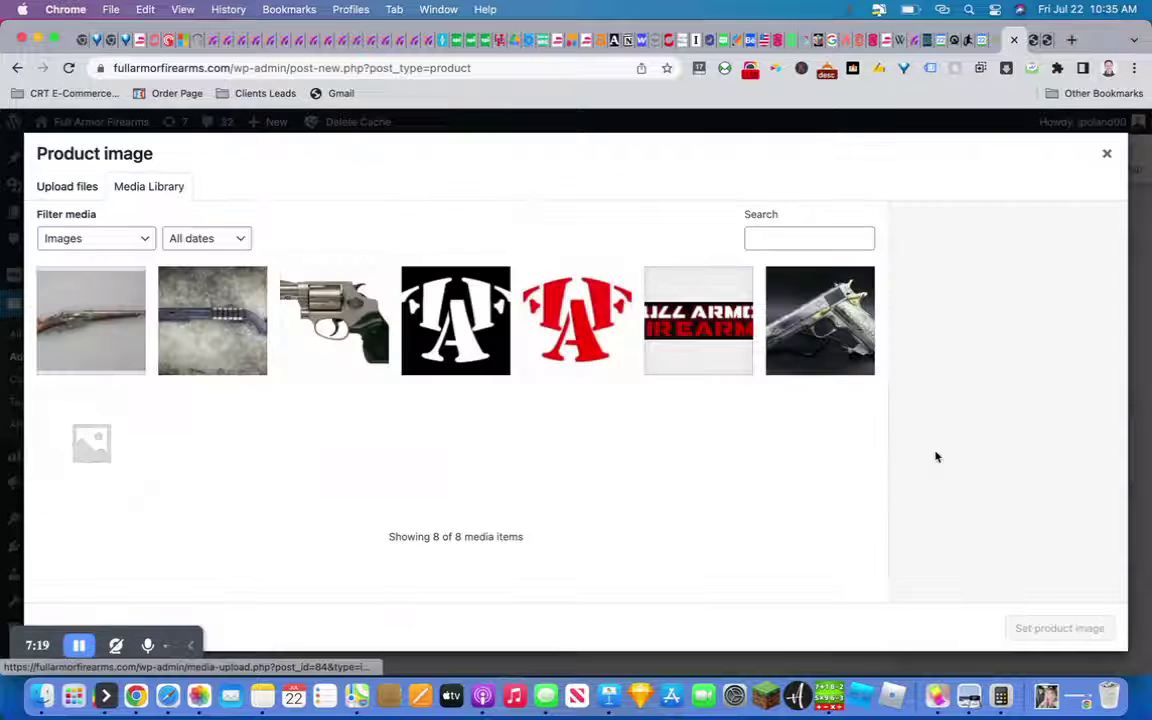
Set Shotgun-1.jpeg as the product image, tick the Shotguns category, and publish
click(222, 312)
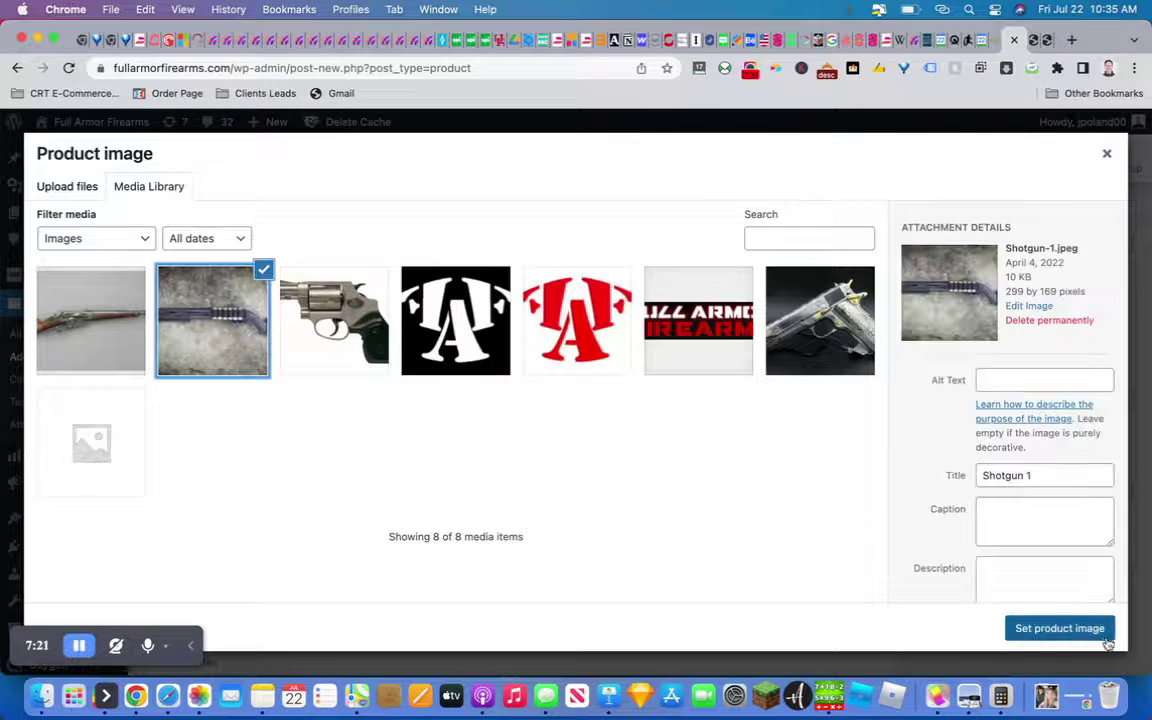
click(1102, 636)
scroll(837, 485, up, 5)
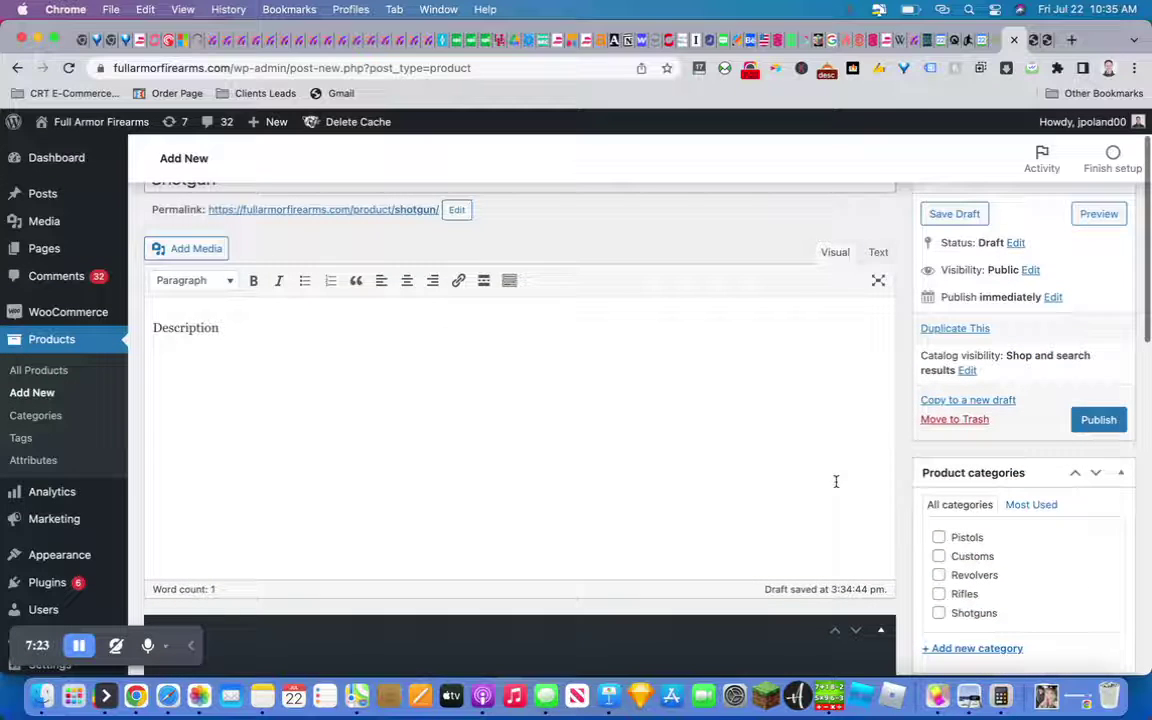
click(938, 612)
click(1098, 419)
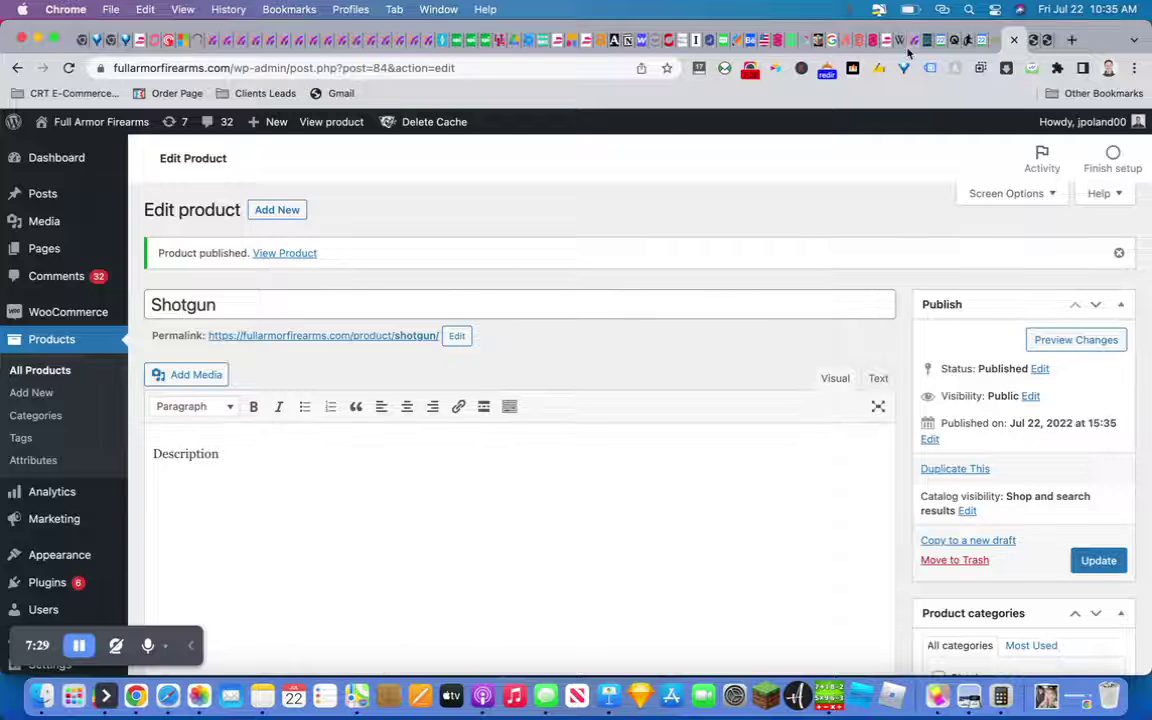
On the live store listing, locate the Shotgun product showing $66 struck through and $44 sale price
click(1045, 42)
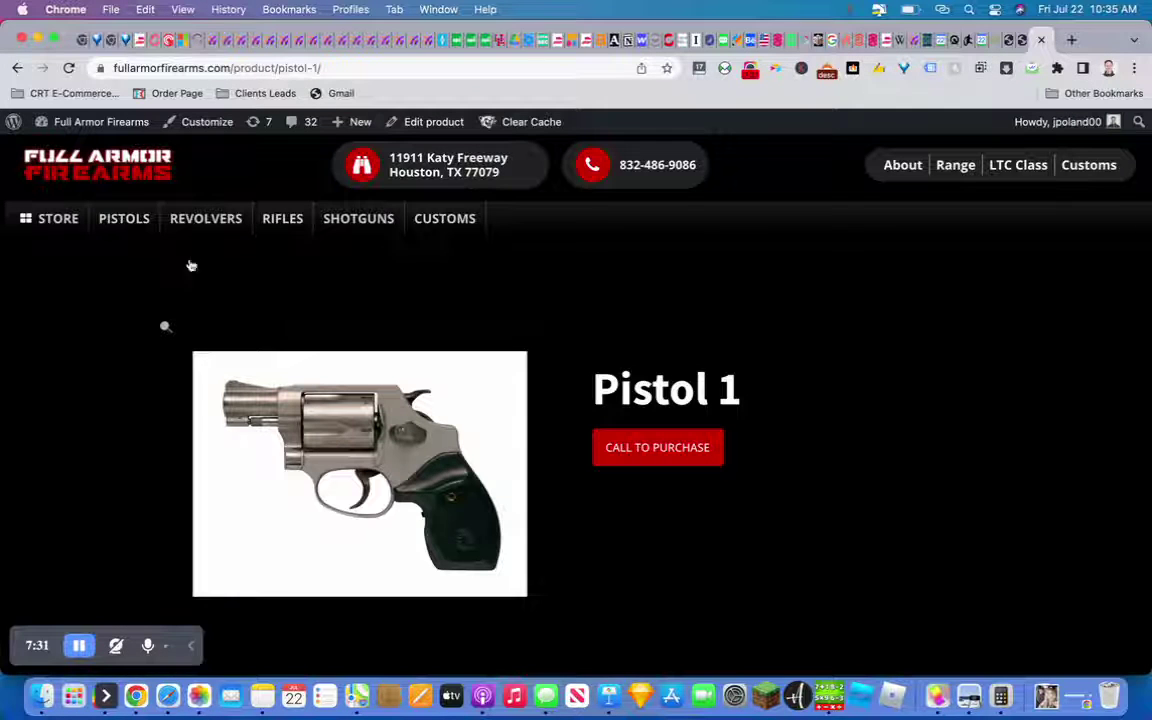
click(57, 221)
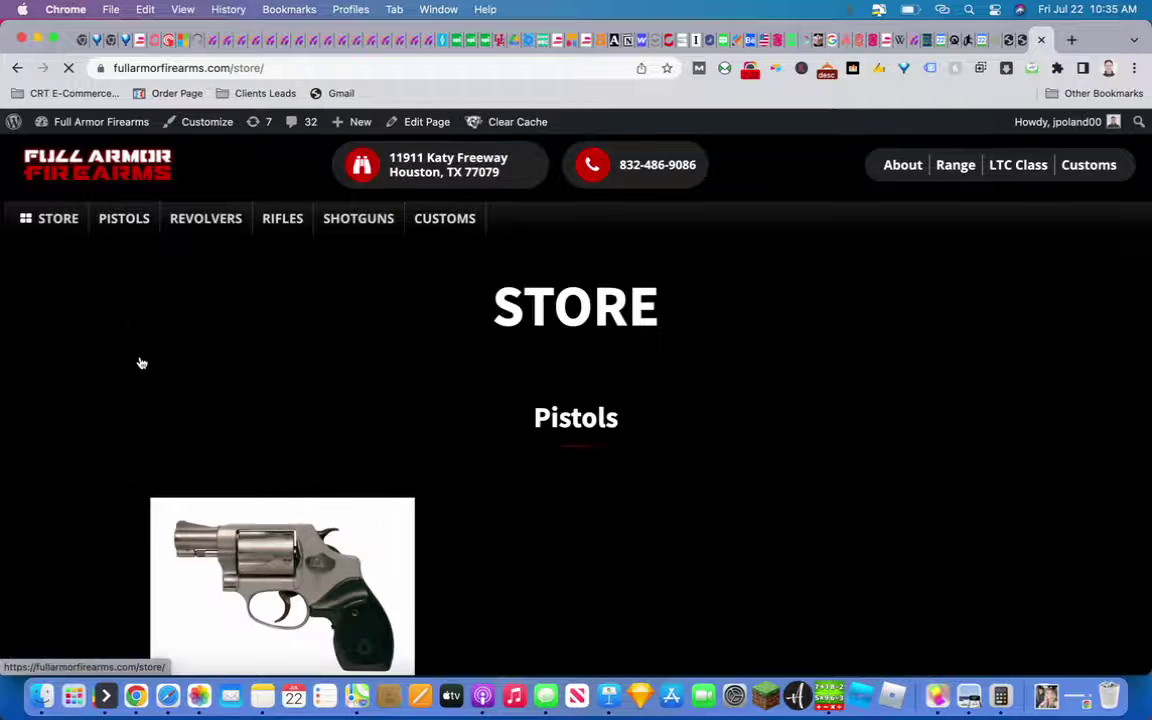
scroll(140, 362, down, 5)
scroll(140, 362, down, 10)
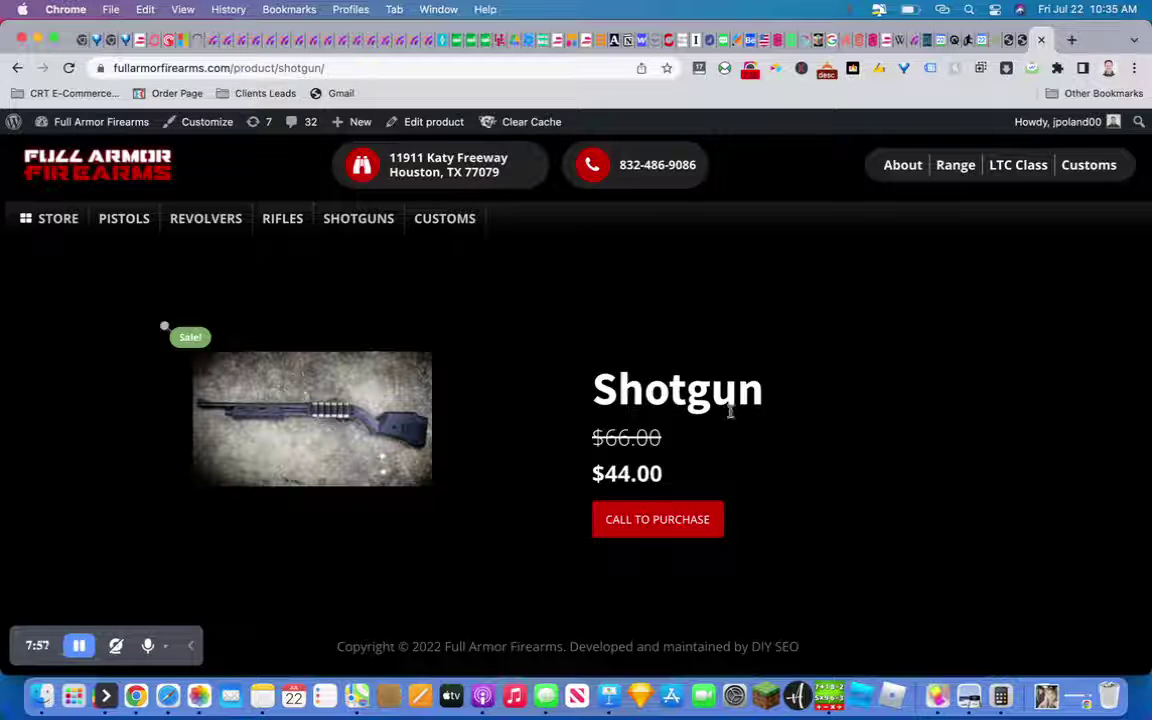
drag(746, 530, 719, 505)
click(589, 359)
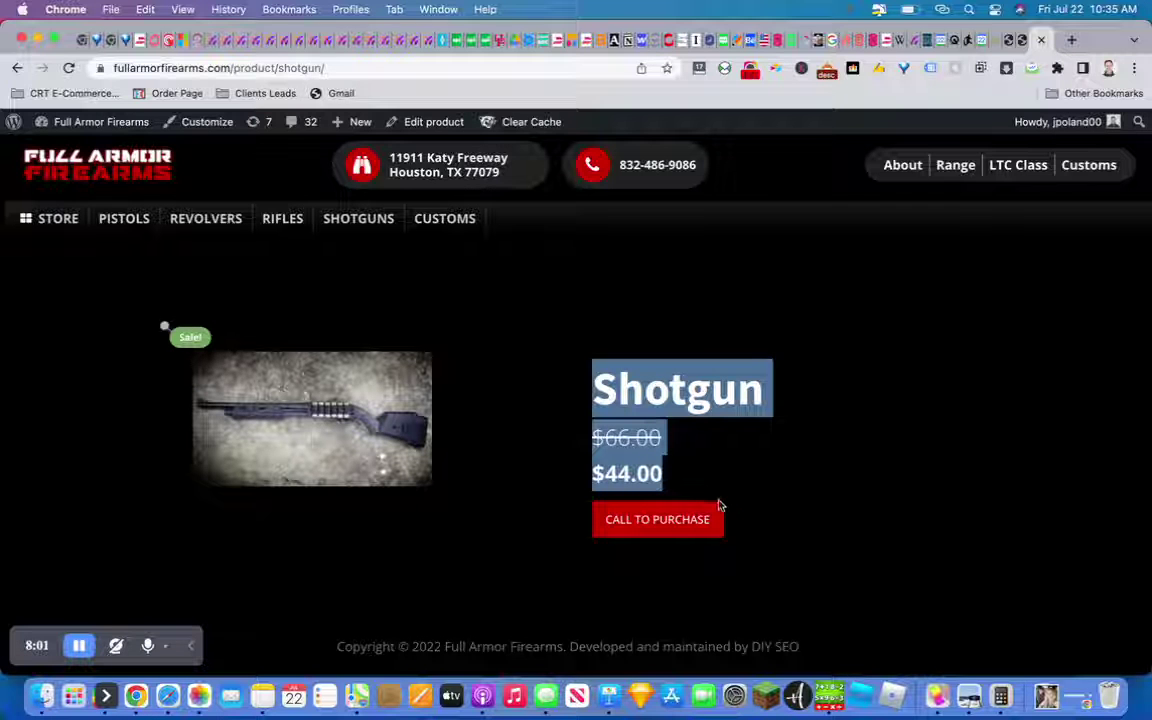
click(755, 543)
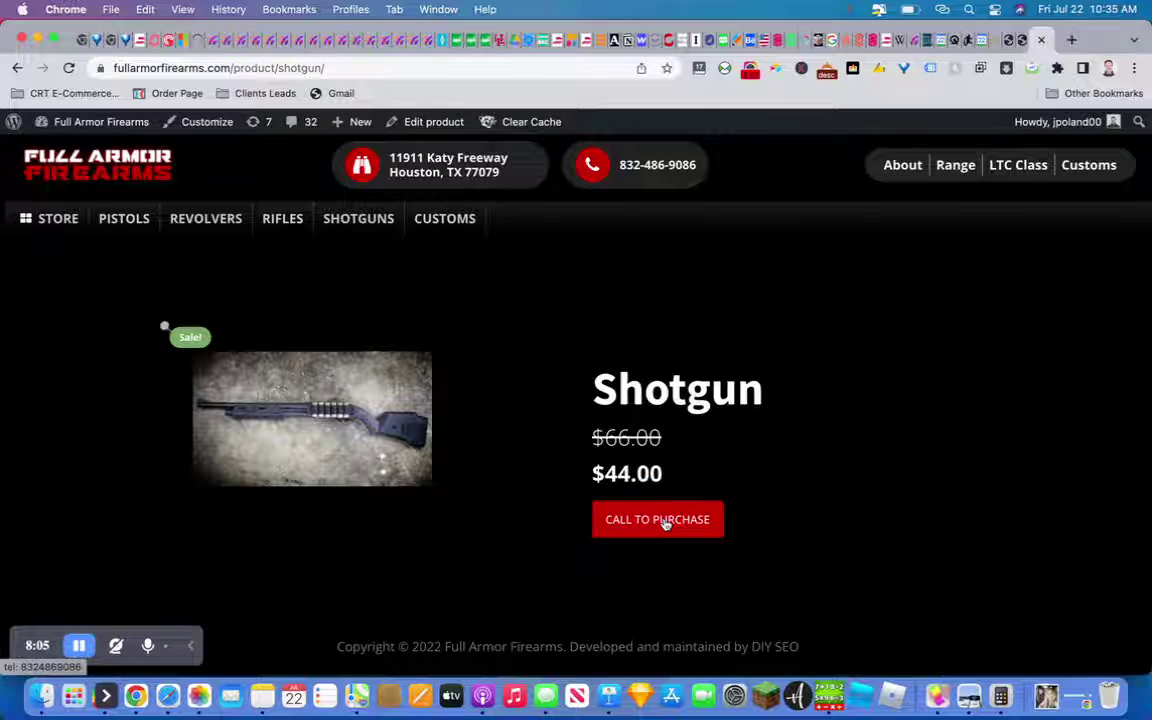
scroll(665, 523, down, 1)
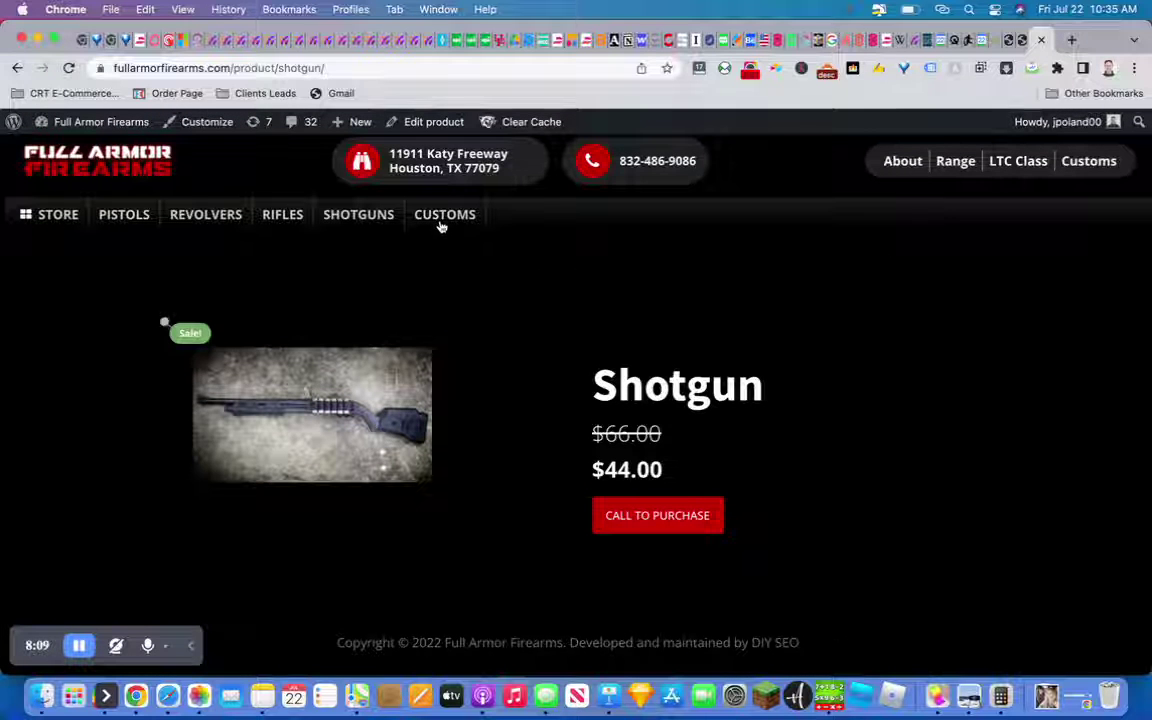
scroll(650, 425, down, 1)
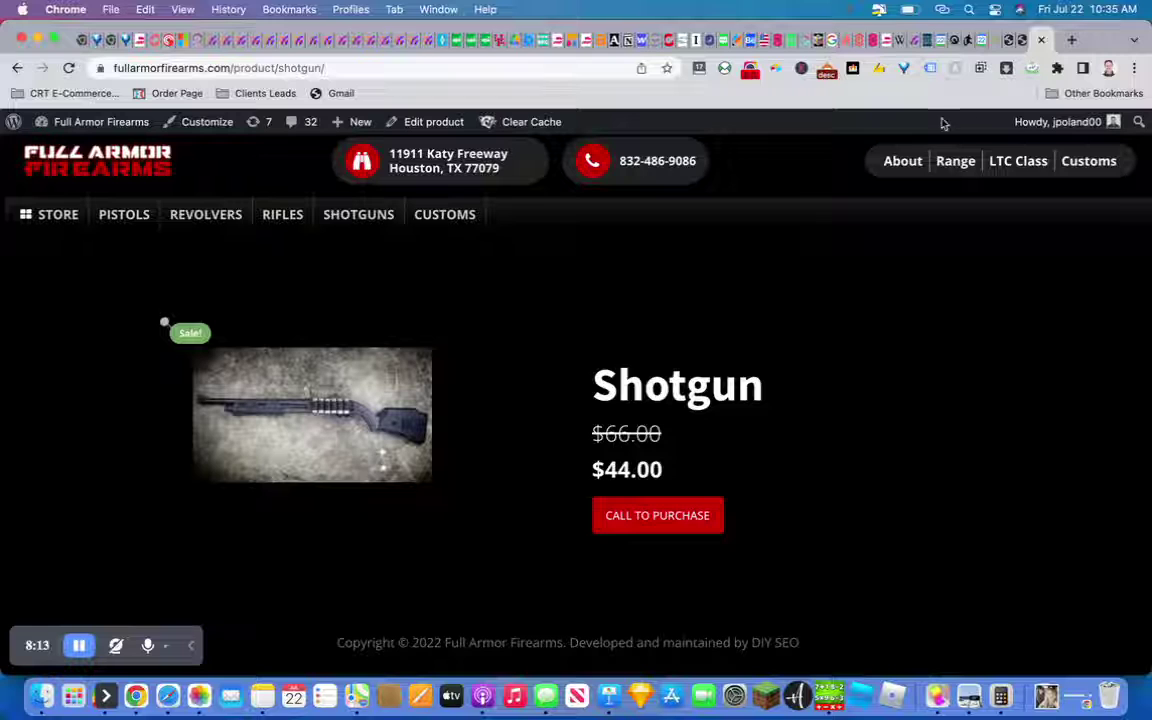
click(750, 68)
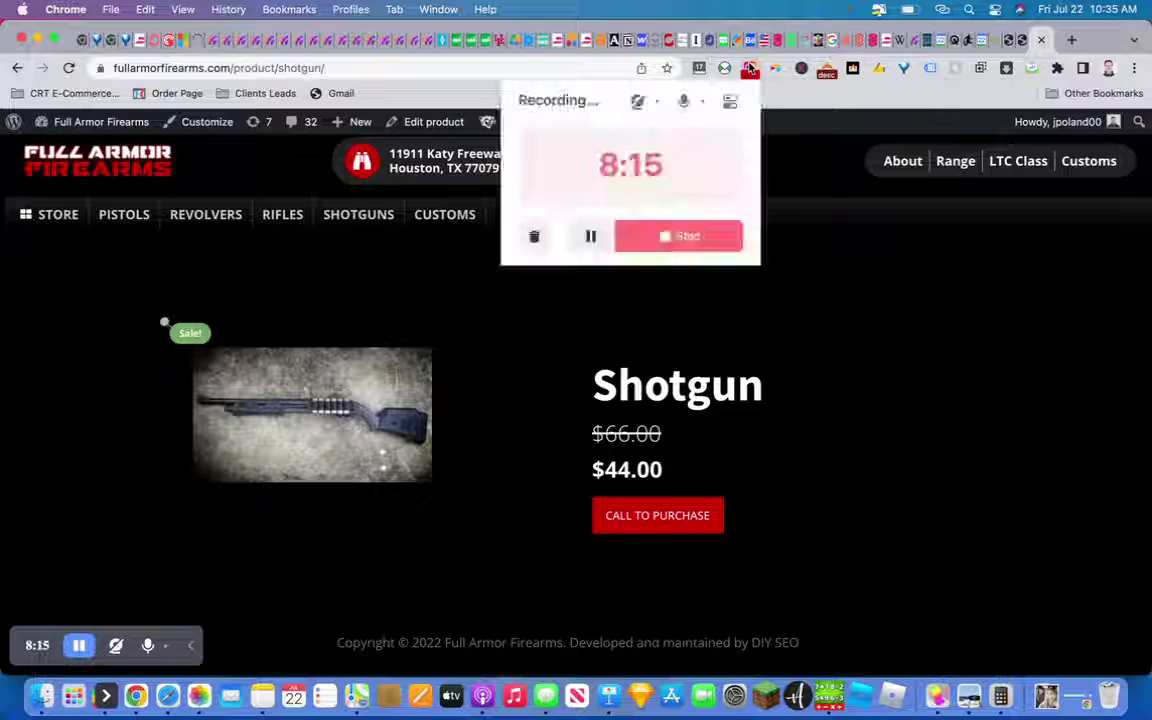